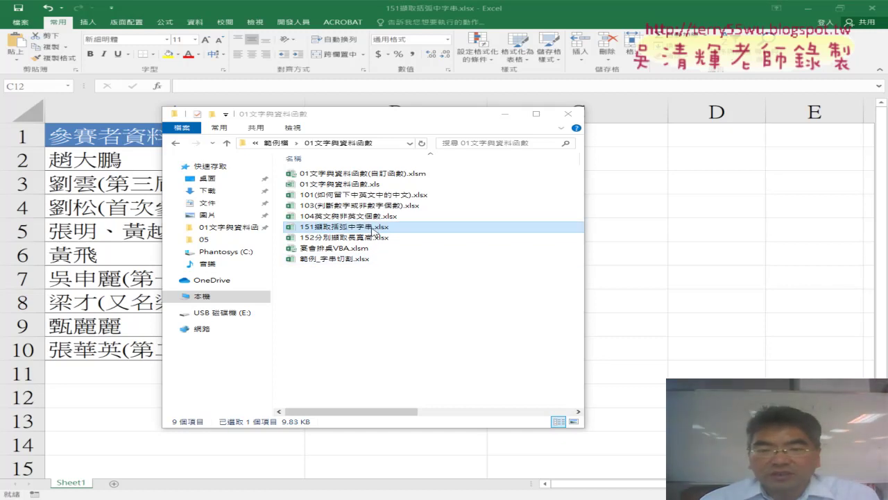
Bring the 151擷取括弧中字串.xlsx workbook forward, review B2's IFERROR formula, and select B2:B10.
left_click(667, 272)
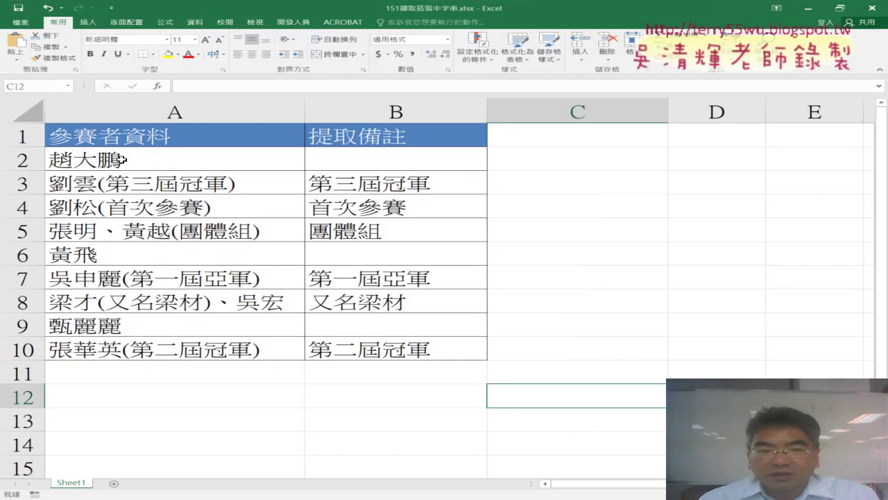
left_click(155, 113)
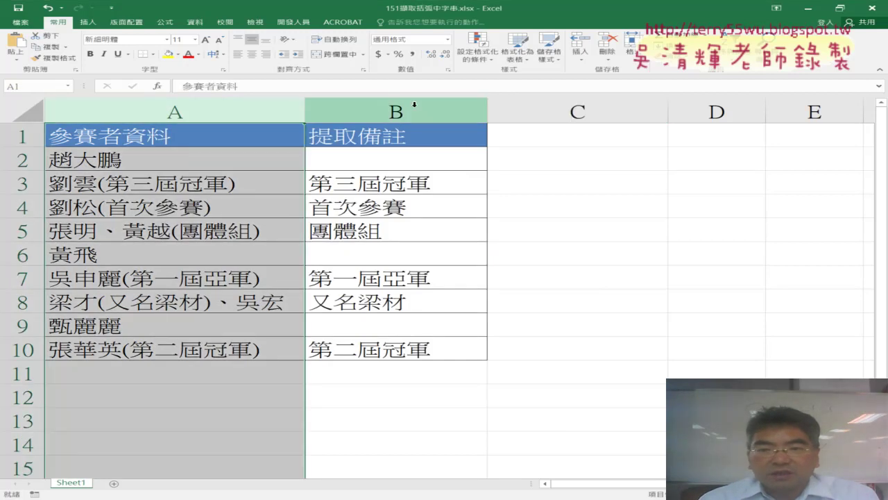
left_click(415, 104)
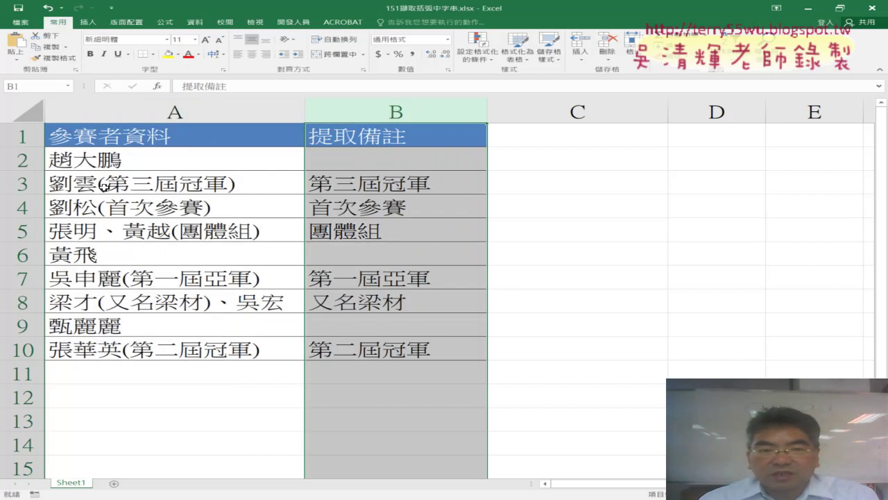
left_click(149, 111)
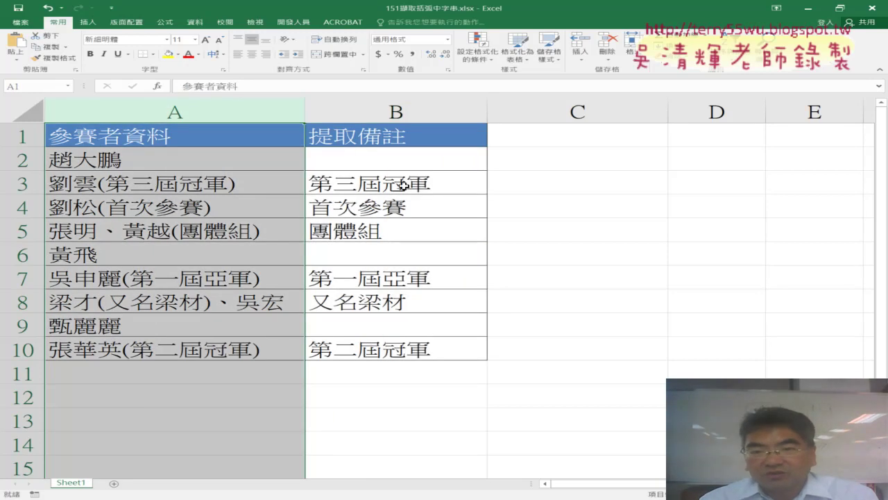
left_click(412, 161)
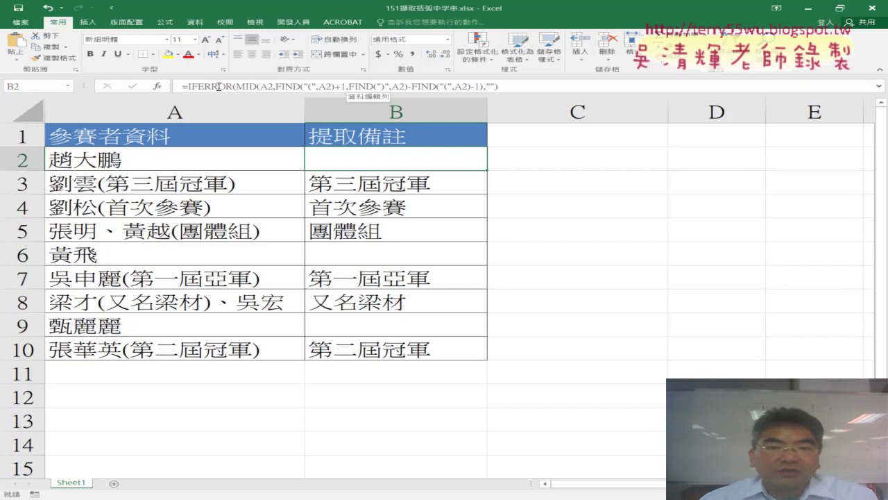
left_click_drag(403, 156, 416, 347)
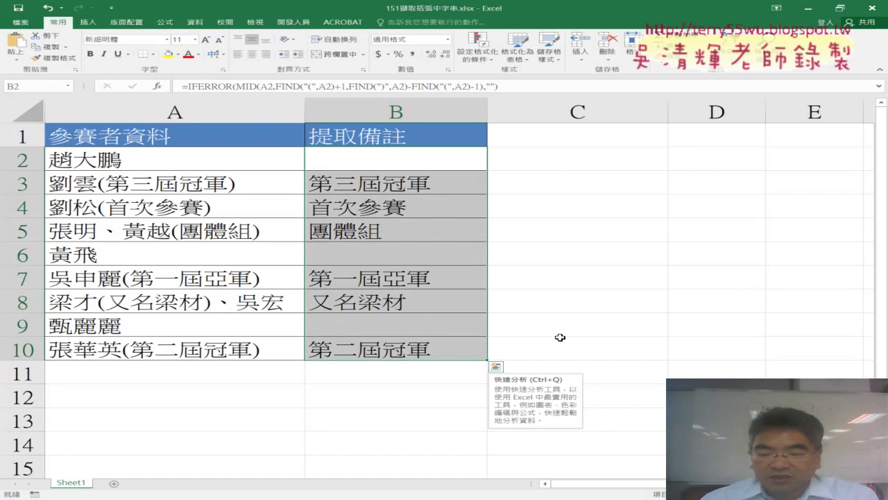
Clear the results in B2:B10 and rename the first sheet to 函數.
key("Delete")
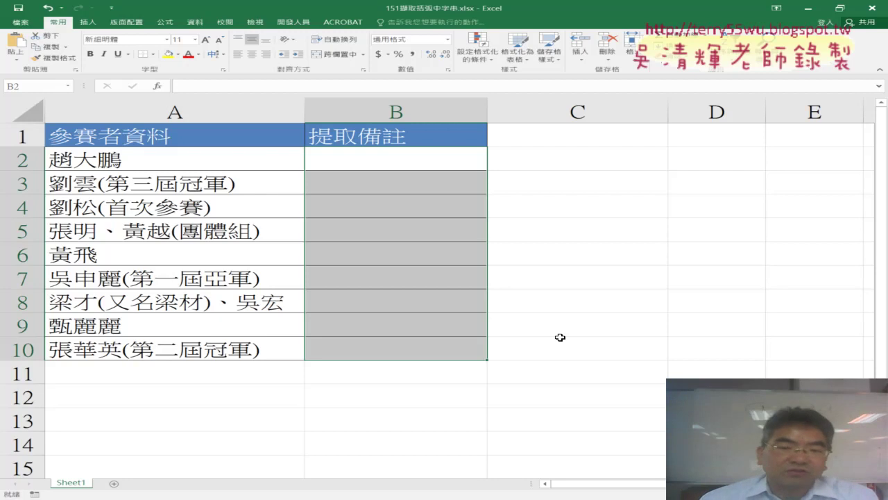
left_click(383, 164)
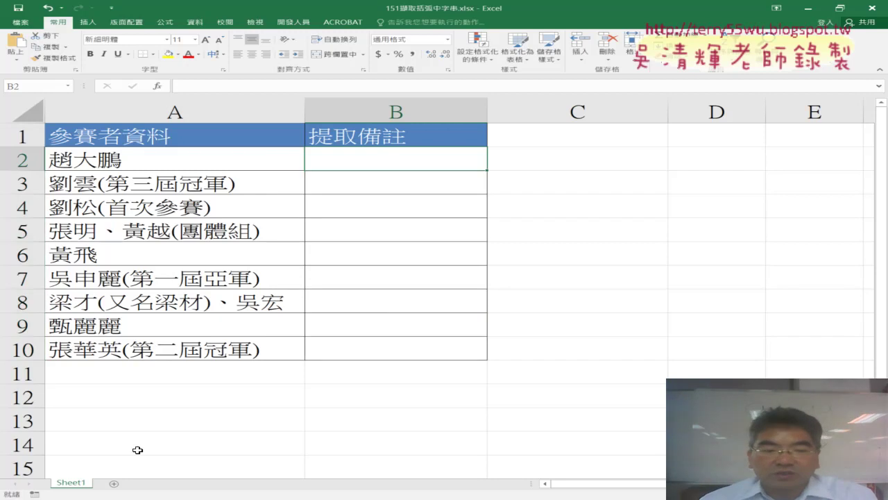
double_click(80, 484)
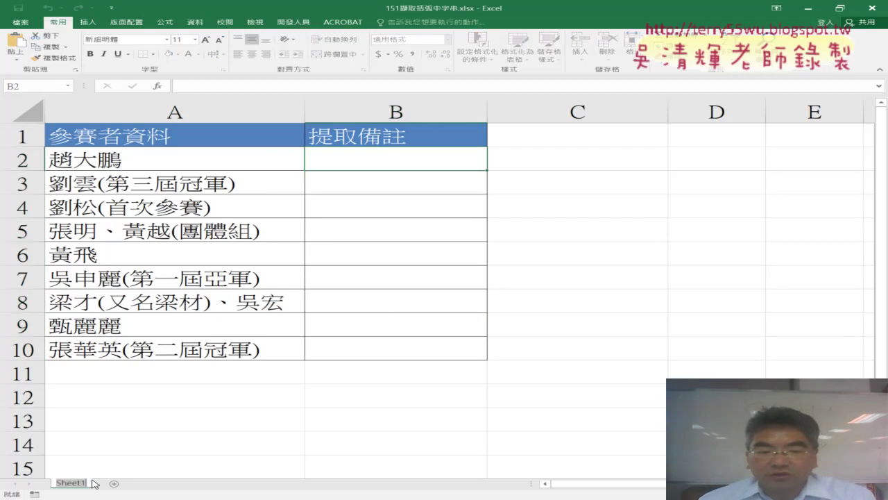
key("Return")
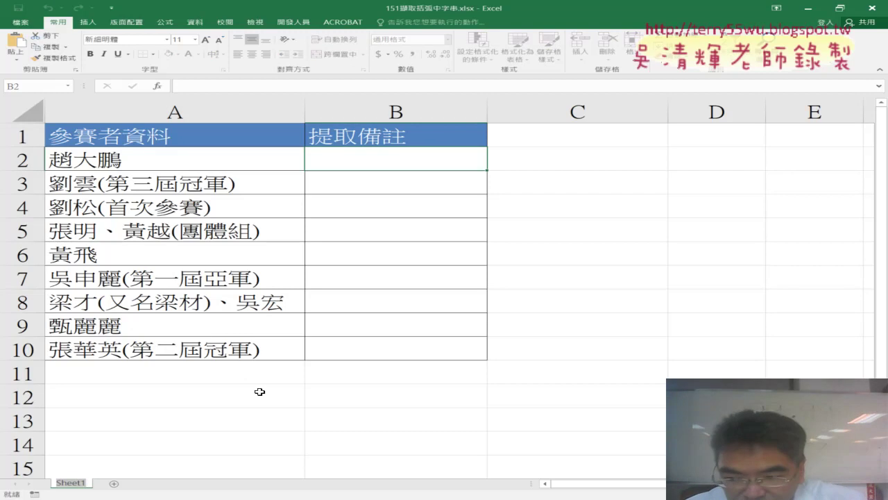
key("alt+h")
type("or範")
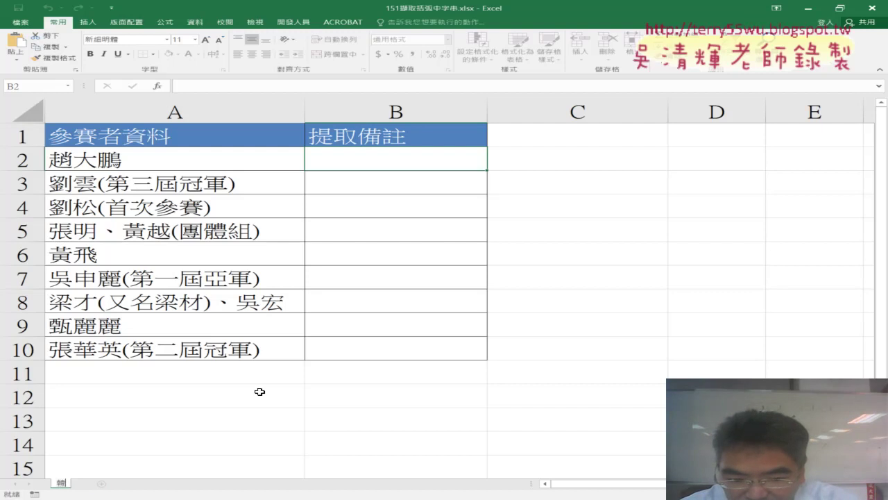
type("函數")
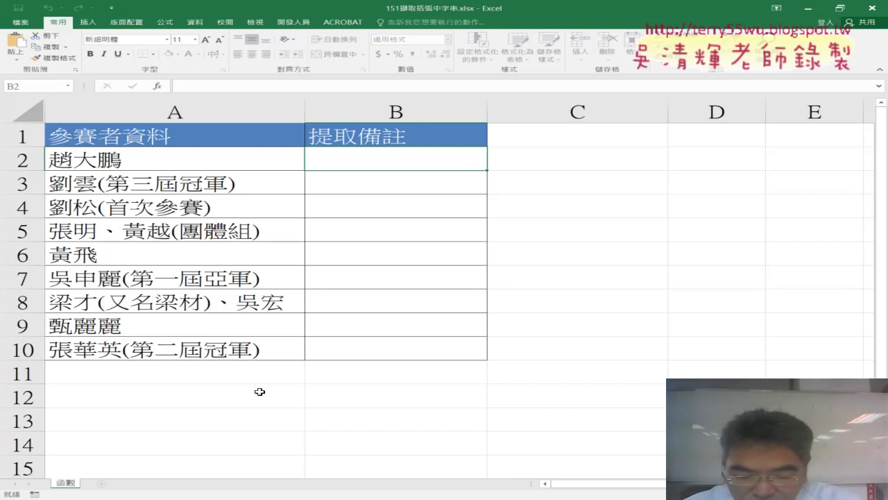
left_click(117, 449)
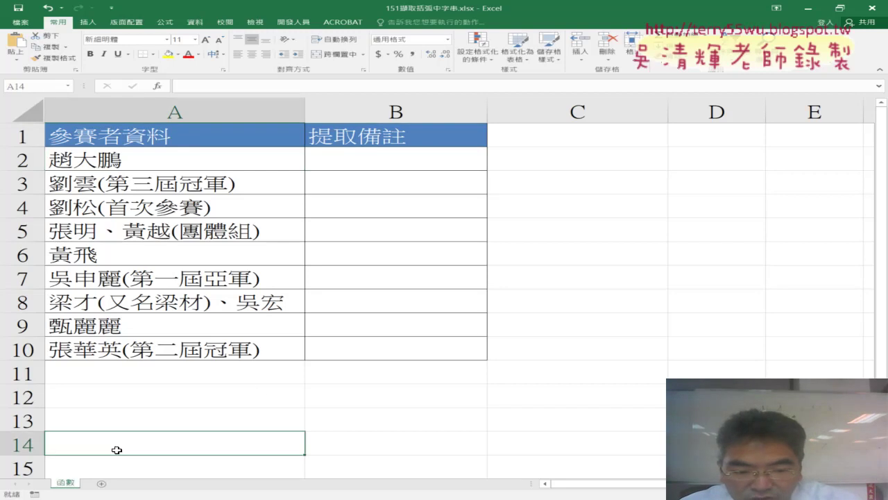
Copy the 函數 sheet and name the copy 巨集.
left_click_drag(75, 484, 104, 482, "ctrl")
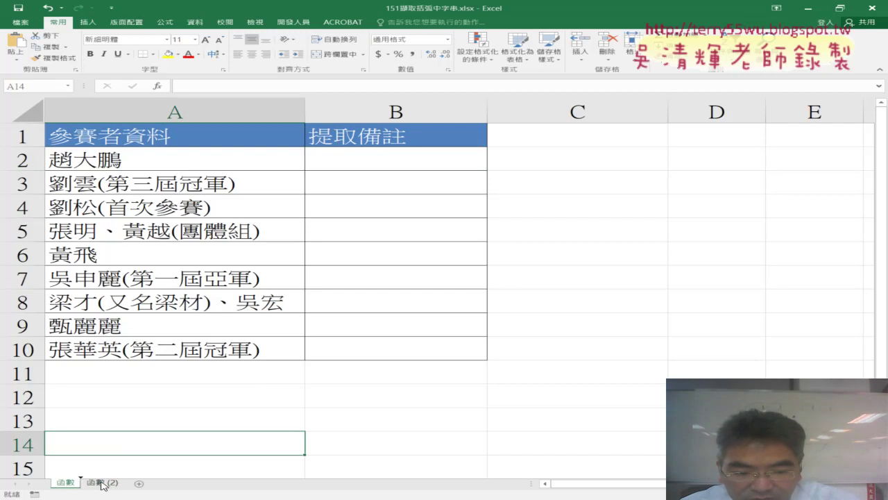
double_click(104, 482)
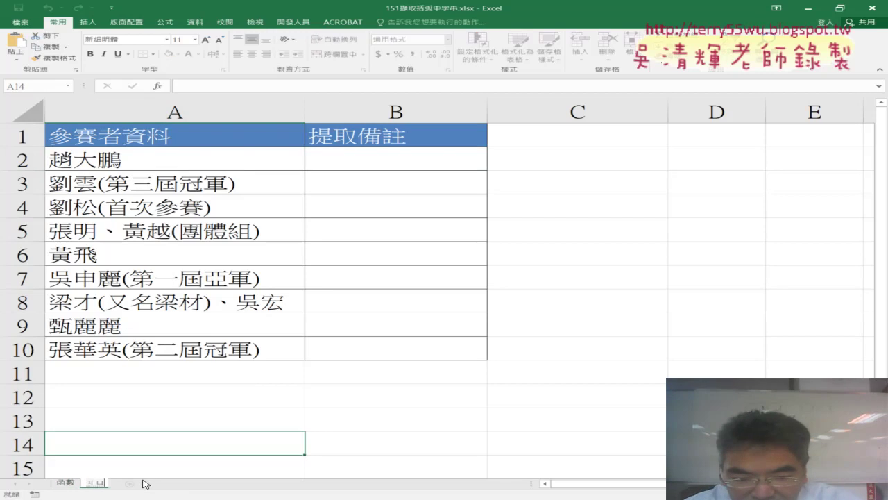
type("擷")
type("萃取")
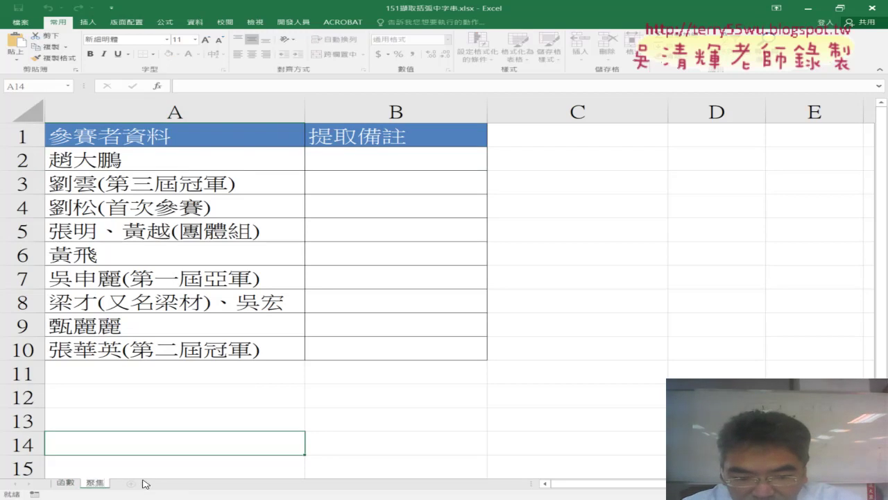
key("Down")
key("Return")
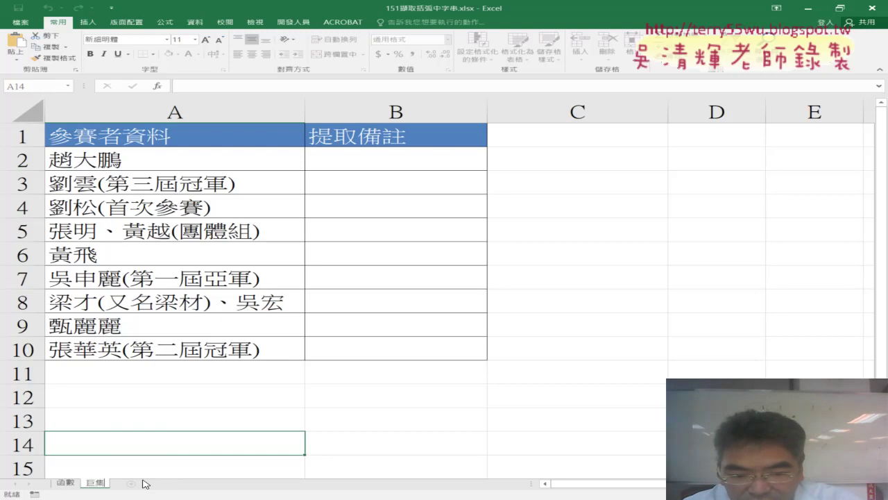
key("Return")
Copy the 巨集 sheet and name the copy VBA.
left_click_drag(100, 484, 142, 484)
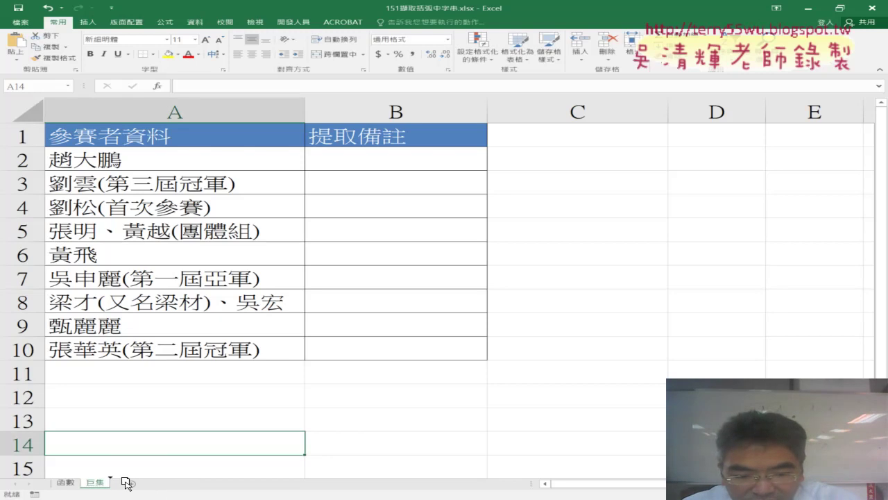
double_click(132, 483)
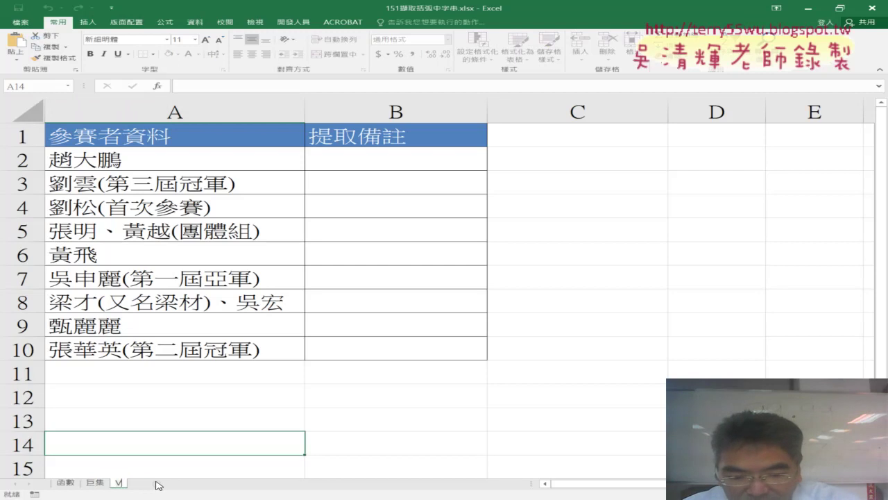
type("VBA")
left_click(238, 399)
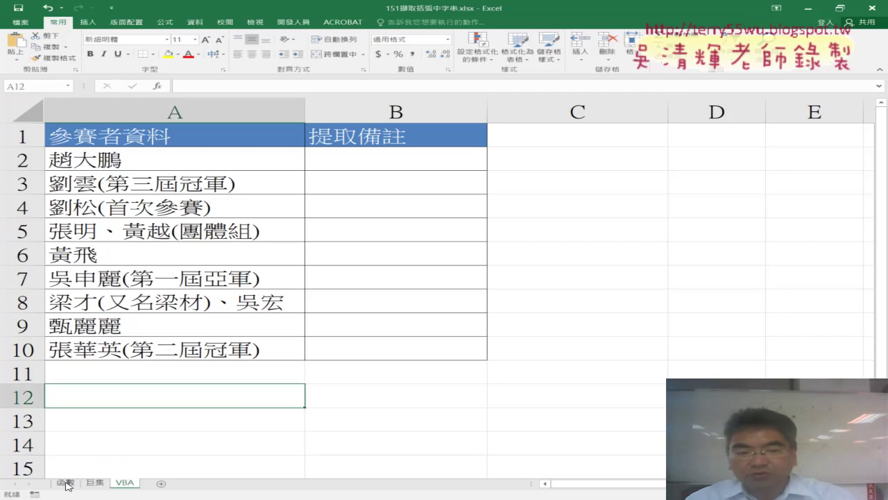
Look through the 巨集 and VBA sheets, then return to the 函數 sheet.
left_click(95, 483)
left_click(132, 484)
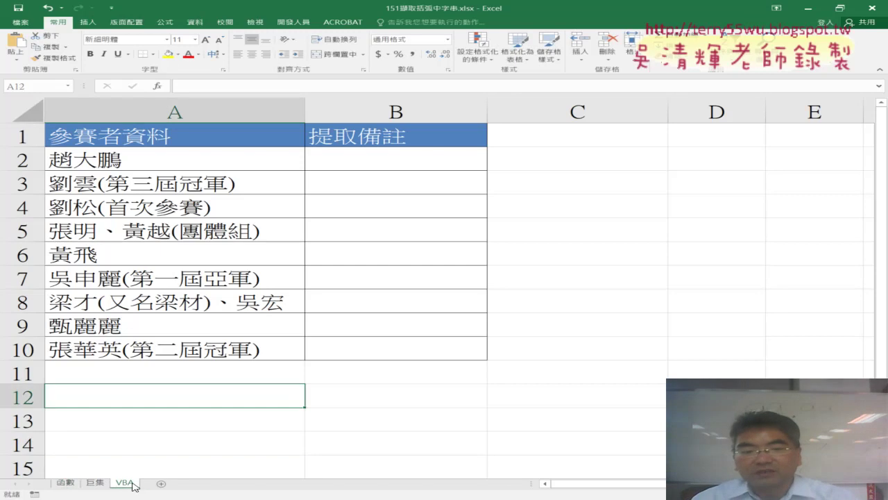
left_click(65, 483)
left_click(89, 483)
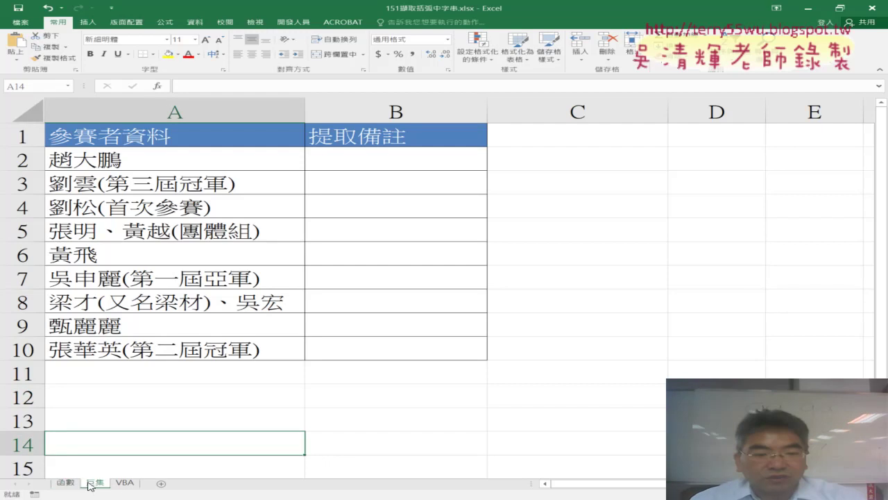
left_click(132, 484)
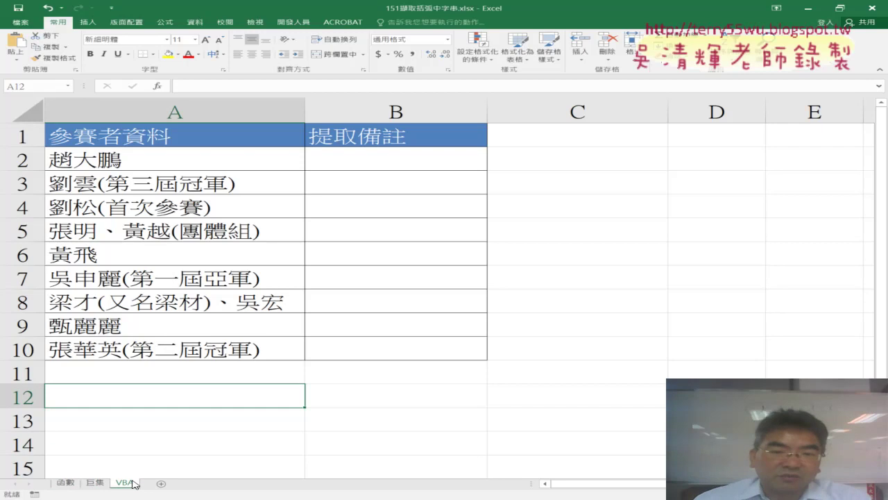
left_click(68, 483)
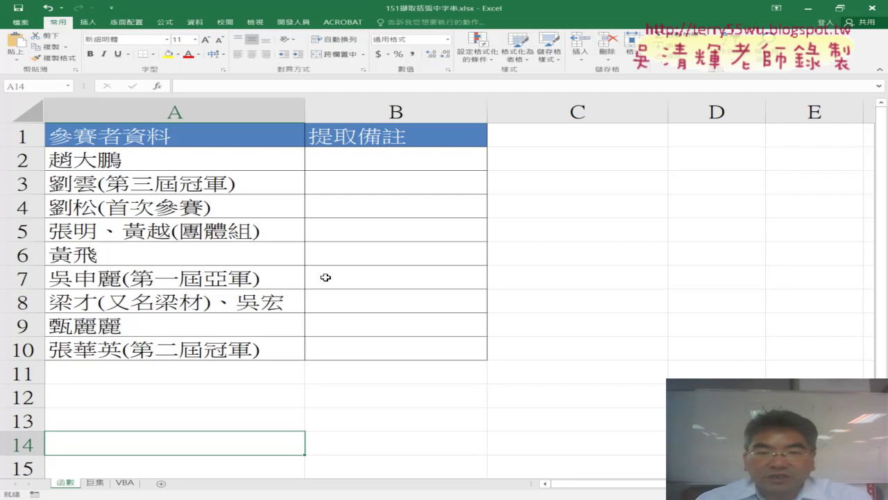
Select the parenthesised text 第三屆冠軍 inside cell A3.
left_click(405, 160)
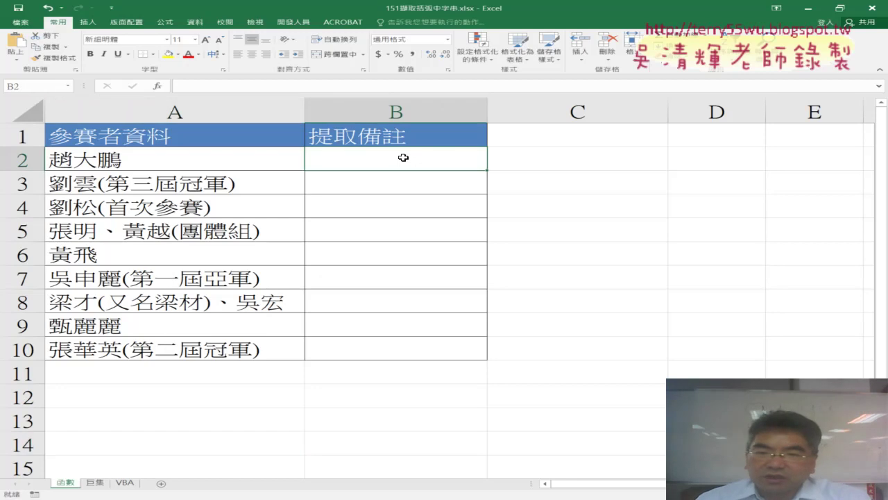
left_click(113, 182)
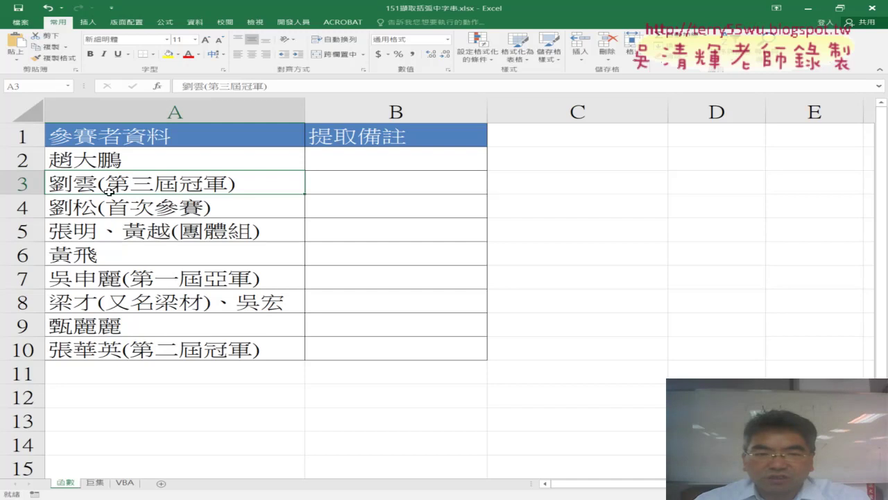
double_click(219, 186)
left_click_drag(105, 184, 232, 185)
key("ctrl+c")
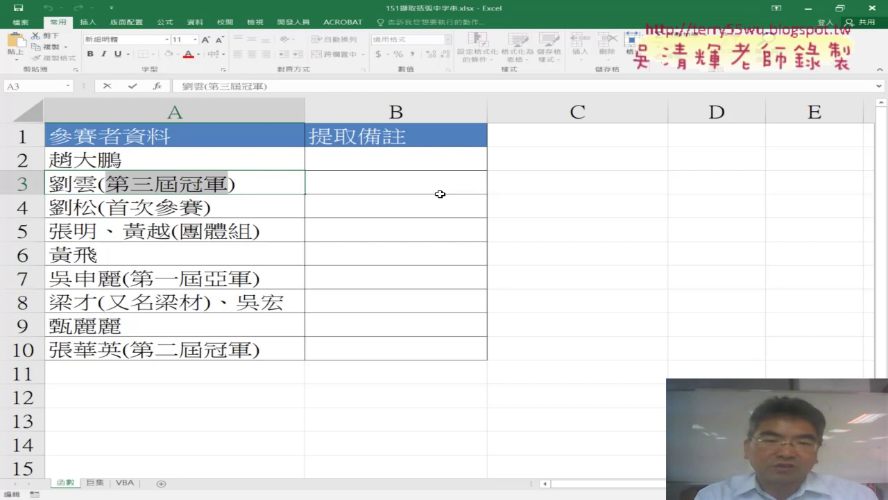
left_click(369, 187)
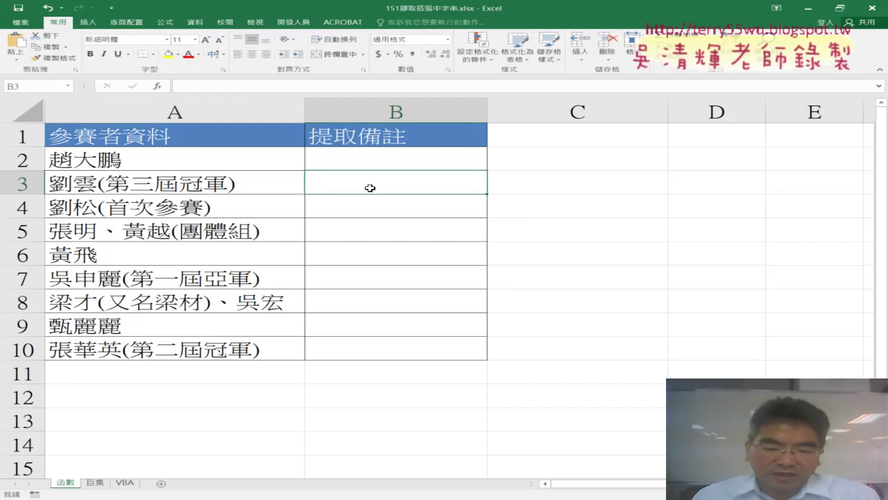
key("ctrl+v")
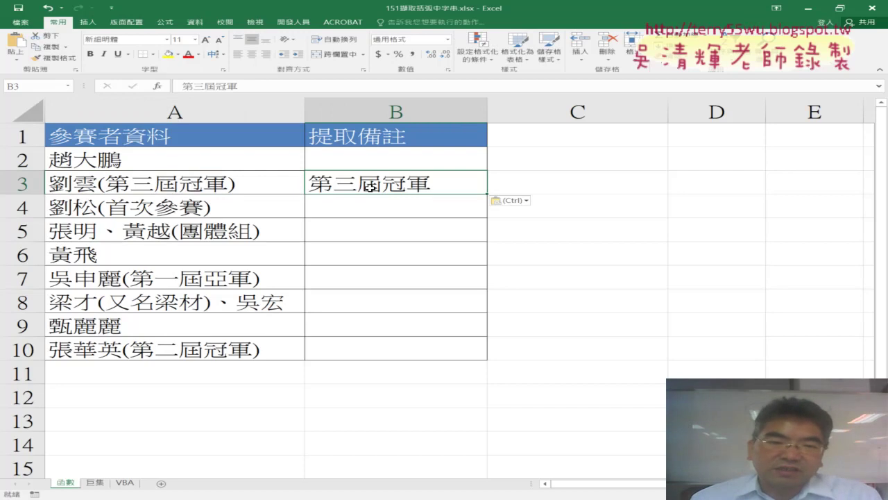
double_click(106, 207)
left_click_drag(106, 207, 203, 207)
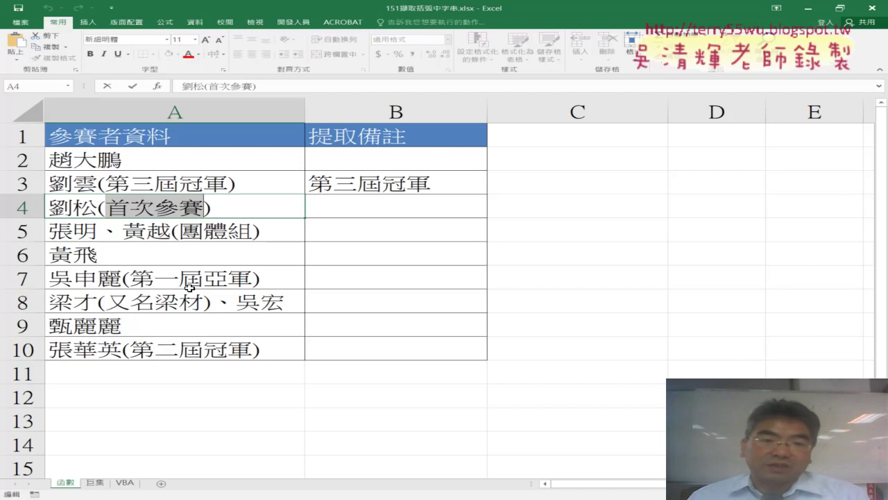
left_click(436, 191)
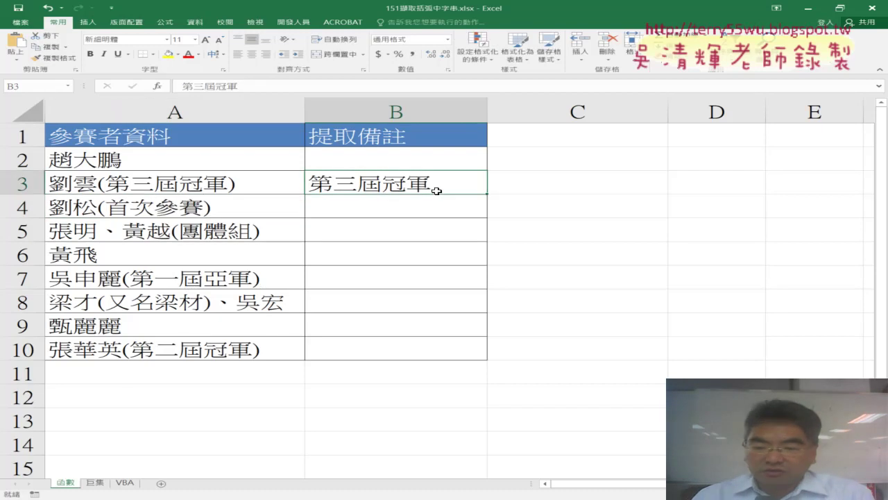
key("Delete")
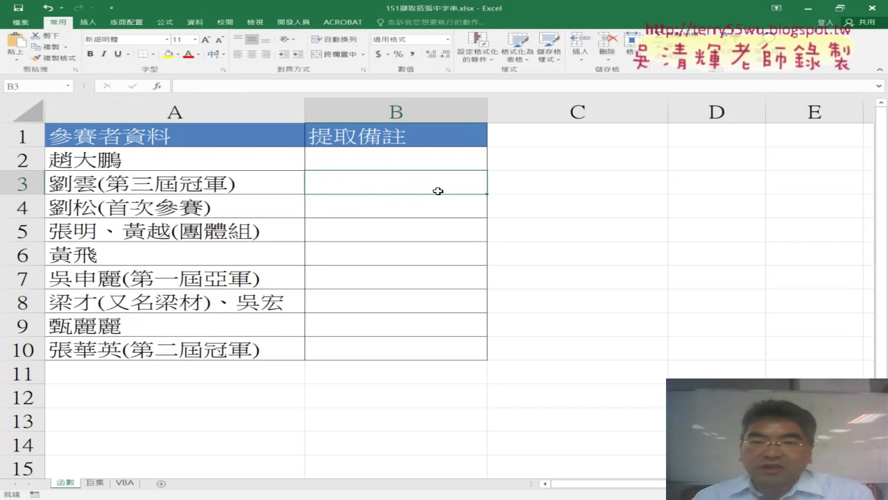
Open Insert Function for B3 and move the dialog off the data.
left_click(158, 86)
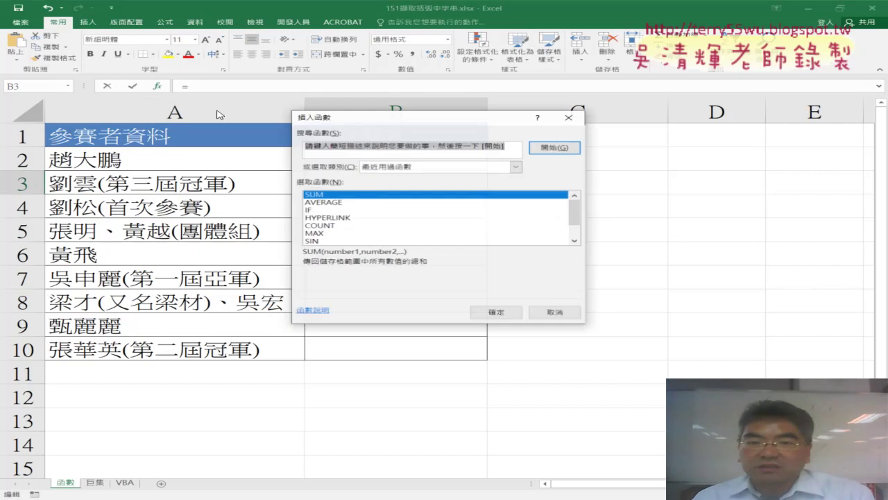
mouse_move(421, 121)
left_mouse_down()
mouse_move(553, 107)
mouse_move(532, 107)
left_mouse_up()
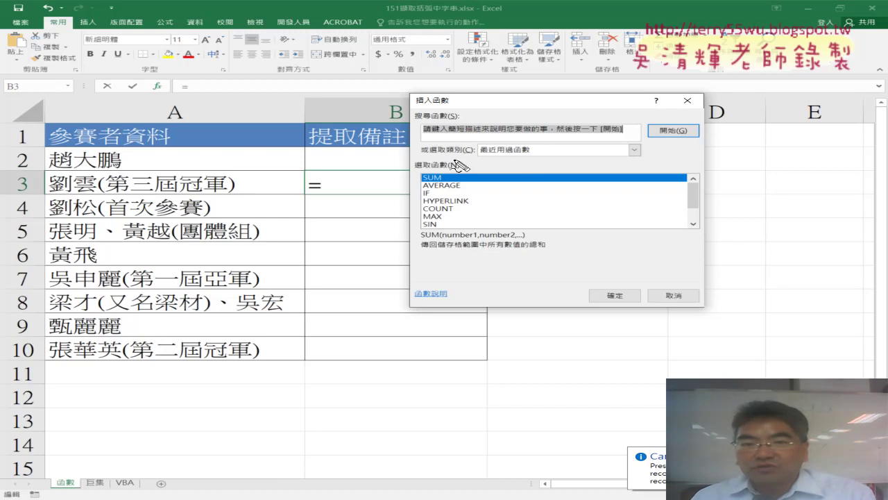
left_click_drag(149, 90, 173, 76)
mouse_move(530, 165)
left_mouse_down()
mouse_move(485, 160)
mouse_move(517, 138)
left_mouse_up()
mouse_move(107, 172)
left_mouse_down()
mouse_move(102, 186)
mouse_move(117, 203)
left_mouse_up()
left_click_drag(231, 170, 224, 200)
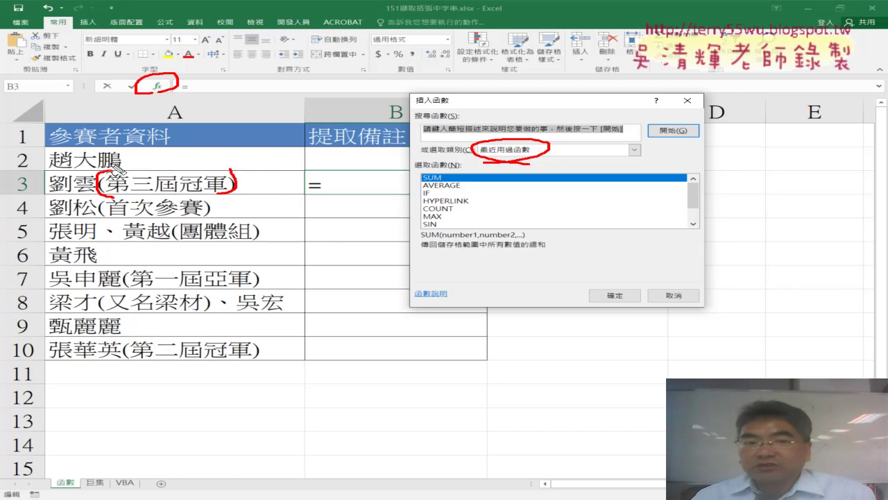
left_click_drag(126, 141, 176, 153)
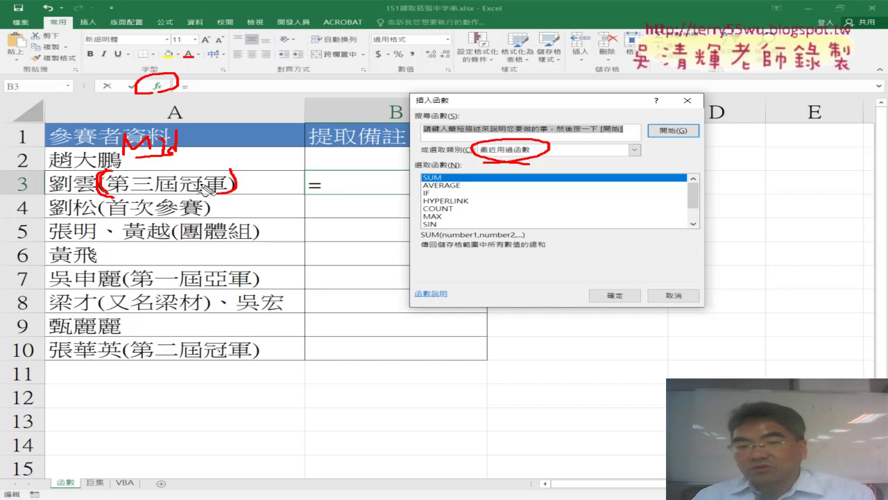
left_click_drag(107, 197, 228, 195)
mouse_move(197, 166)
left_mouse_down()
mouse_move(236, 134)
mouse_move(361, 169)
left_mouse_up()
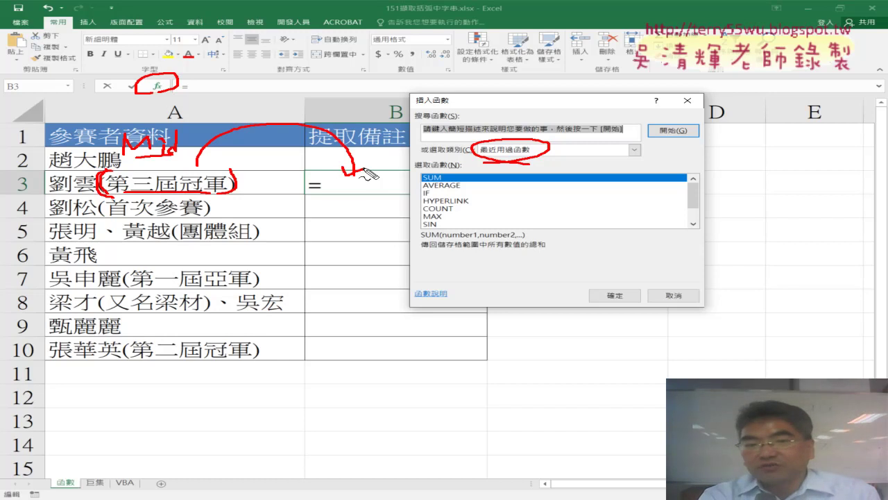
key("Escape")
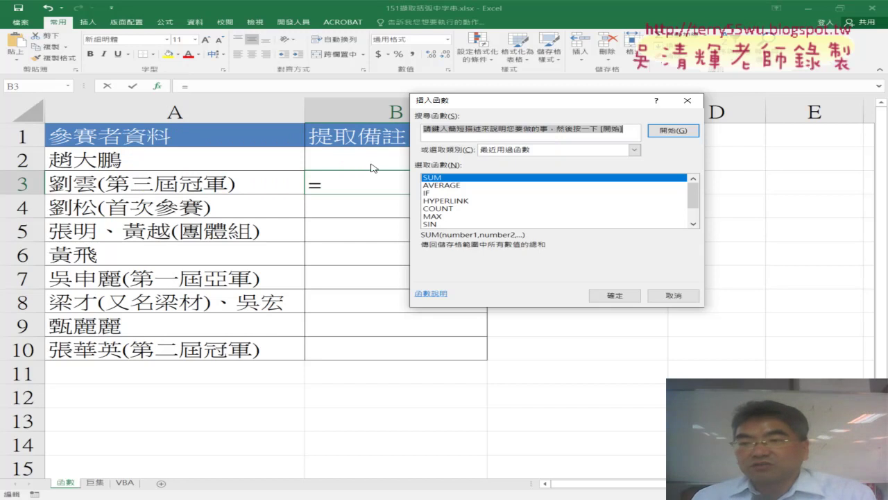
Choose FIND from the 文字 (Text) category and confirm it.
left_click(528, 151)
left_click(530, 221)
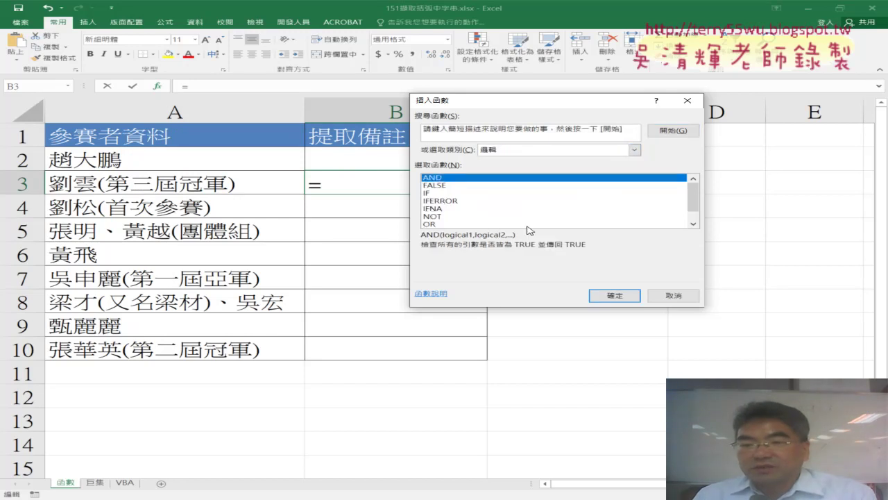
left_click(518, 216)
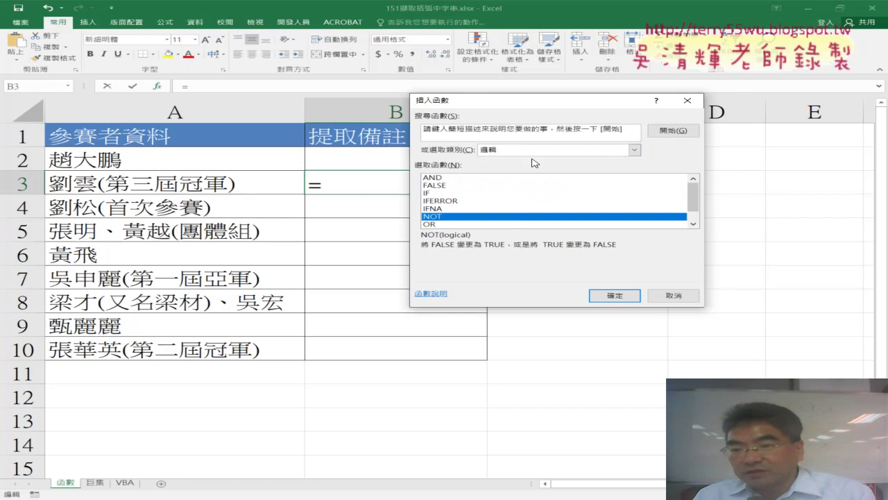
left_click(529, 151)
left_click(522, 227)
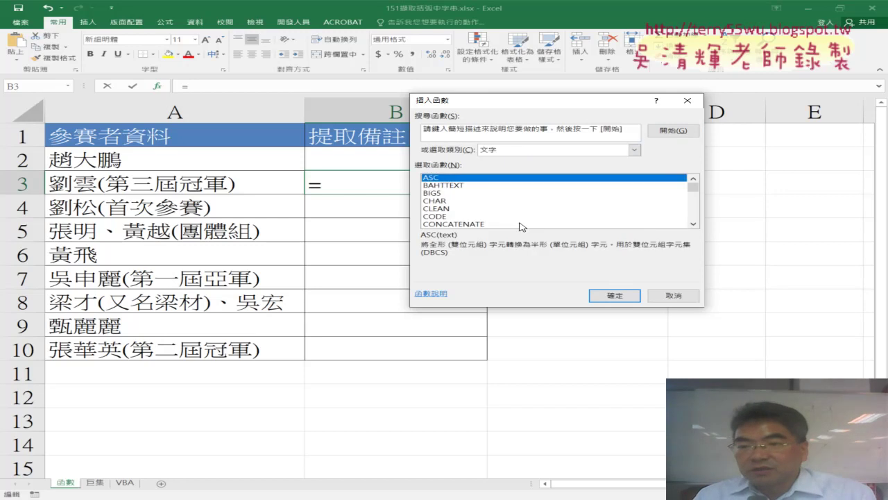
left_click(693, 224)
left_click(693, 224)
left_click(693, 225)
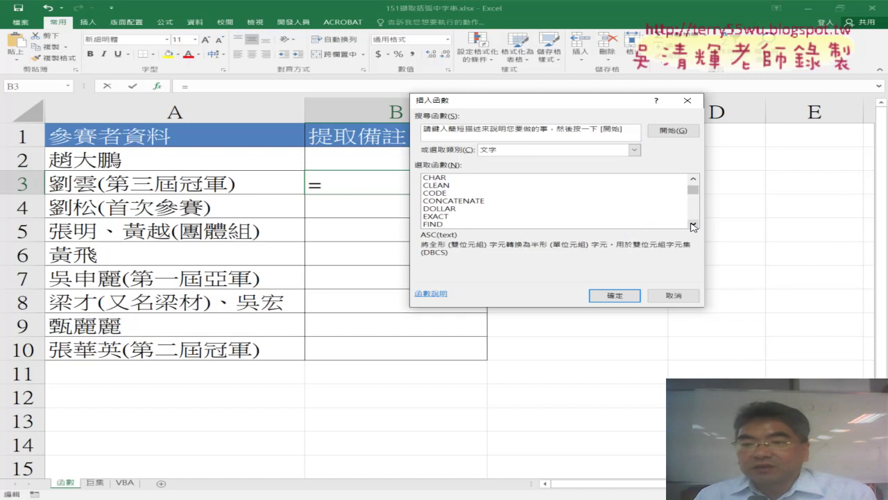
left_click(693, 224)
left_click(693, 224)
left_click(693, 224)
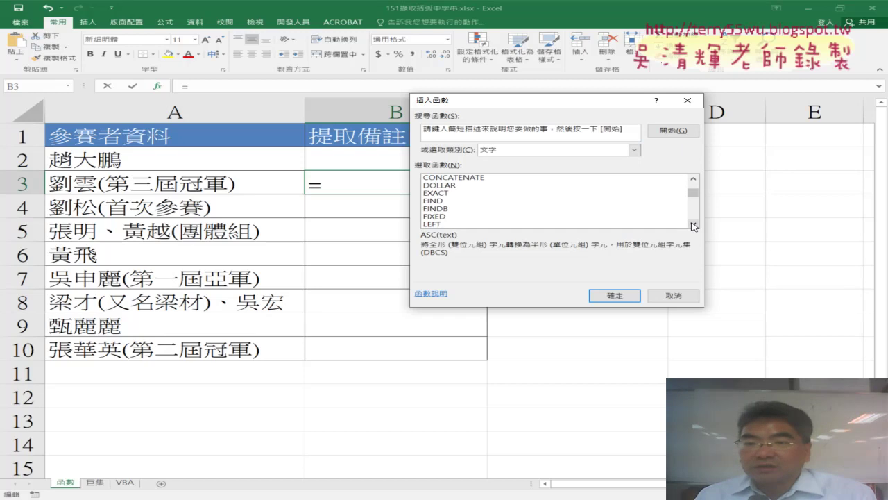
left_click(450, 201)
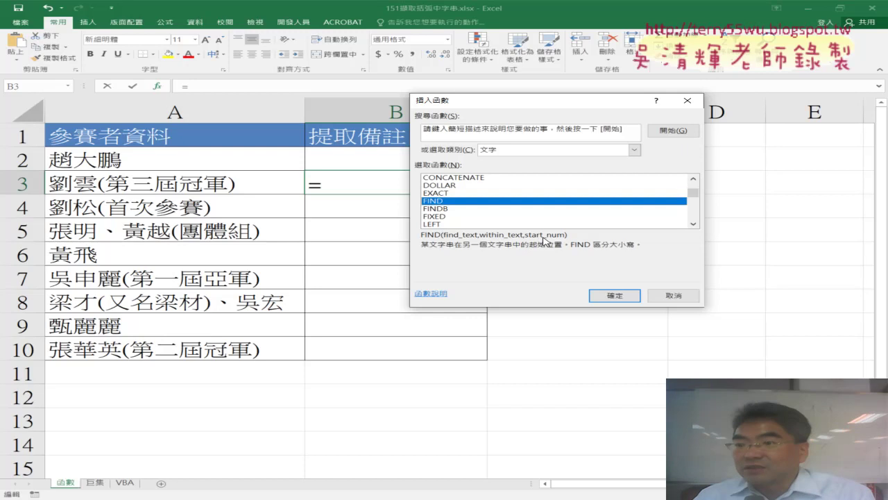
left_click(608, 296)
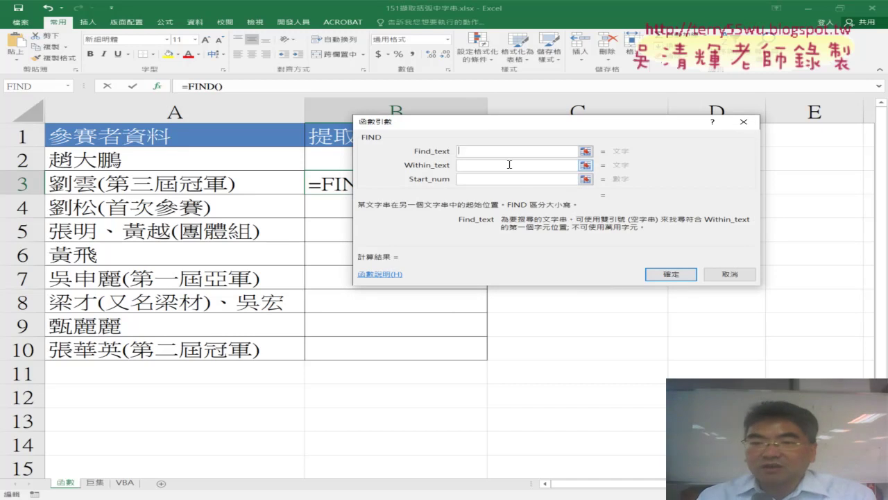
Set FIND's Find_text to "(" and Within_text to A3, previewing 3.
type("(")
left_click(489, 168)
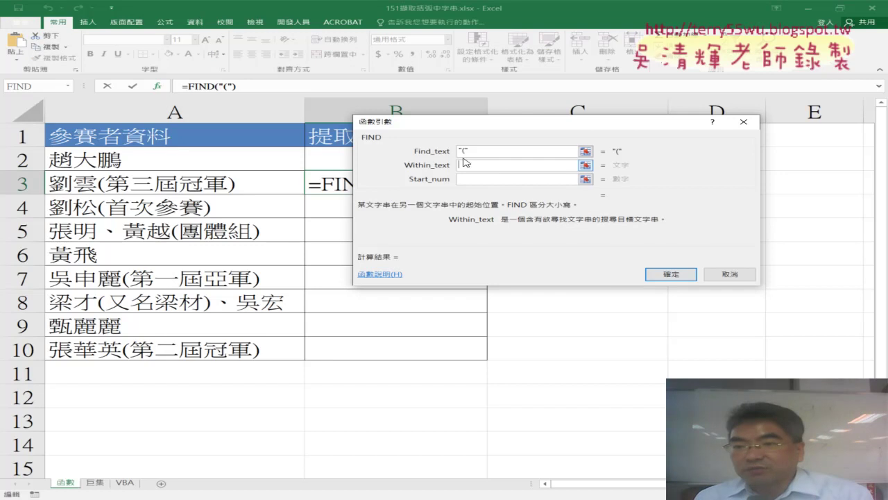
left_click(464, 151)
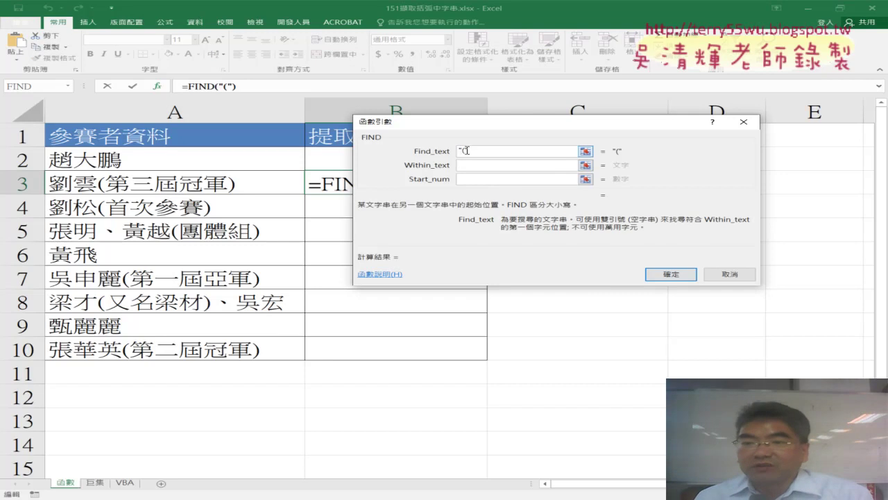
left_click(480, 165)
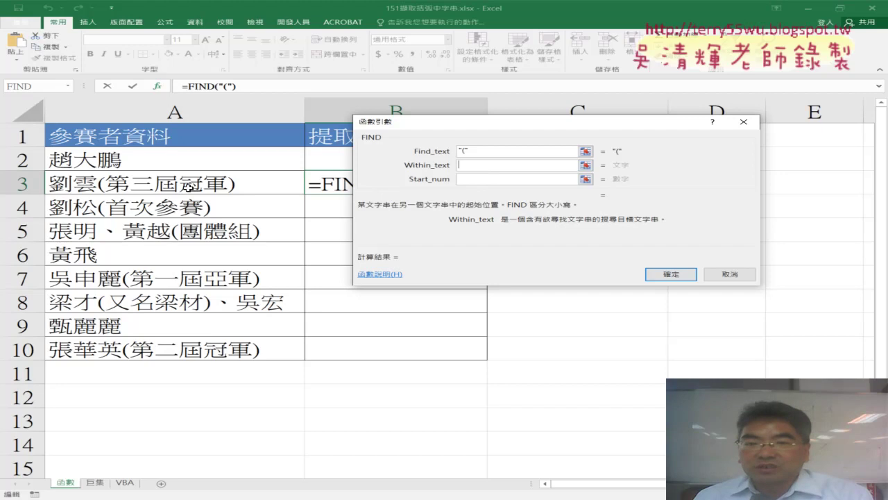
left_click_drag(425, 141, 511, 193)
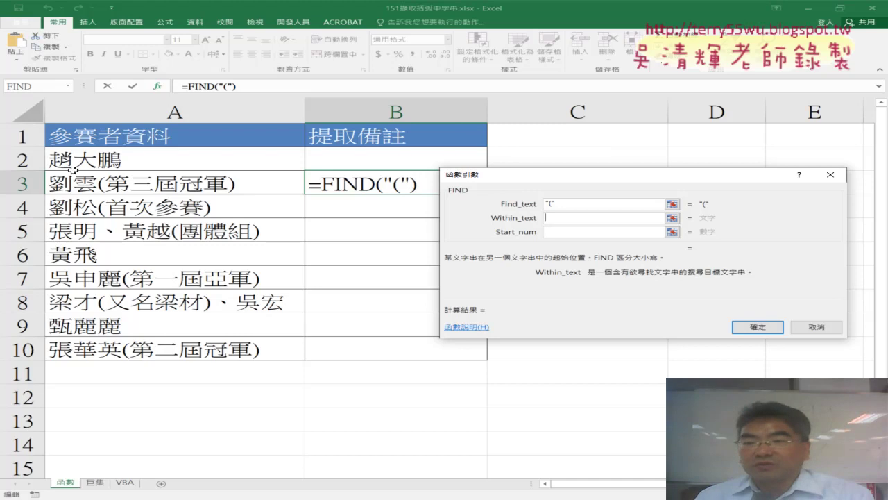
left_click(172, 185)
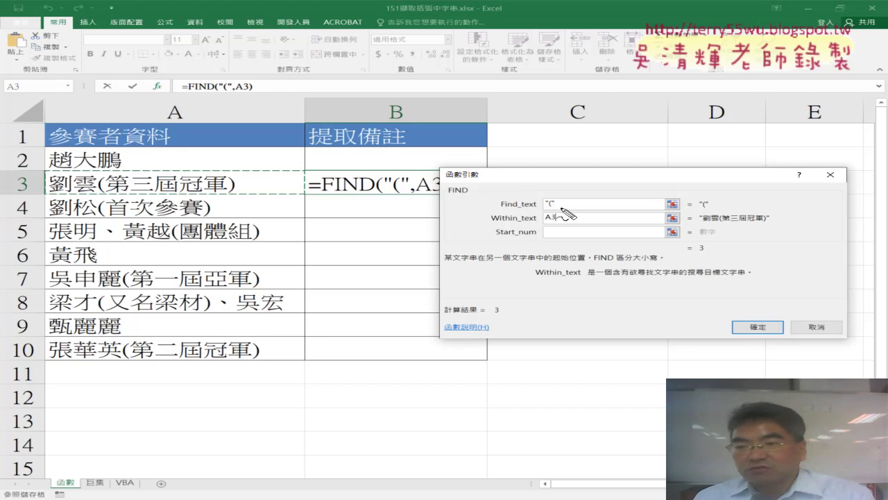
mouse_move(545, 207)
left_mouse_down()
mouse_move(561, 207)
mouse_move(559, 222)
left_mouse_up()
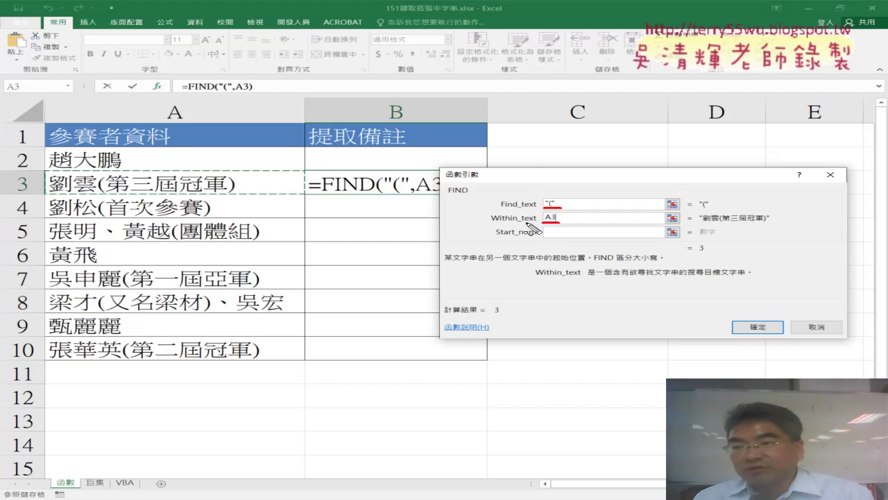
mouse_move(766, 222)
left_mouse_down()
mouse_move(701, 224)
mouse_move(701, 248)
left_mouse_up()
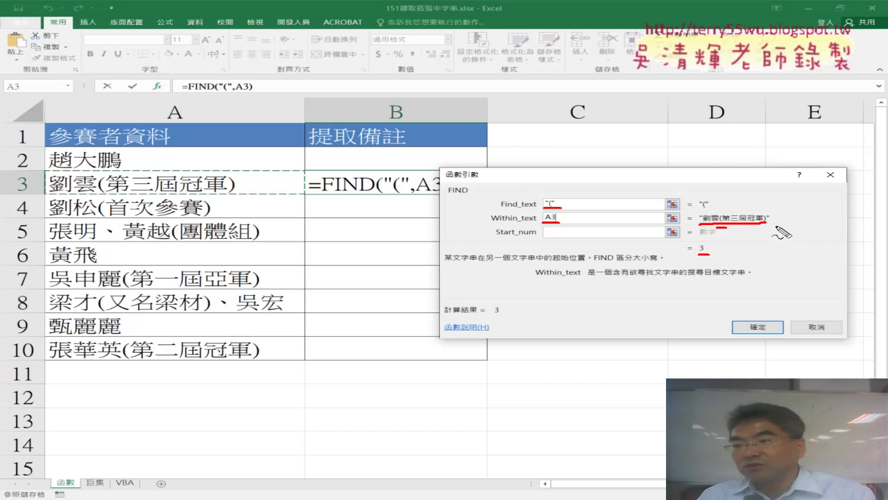
left_click_drag(763, 224, 773, 223)
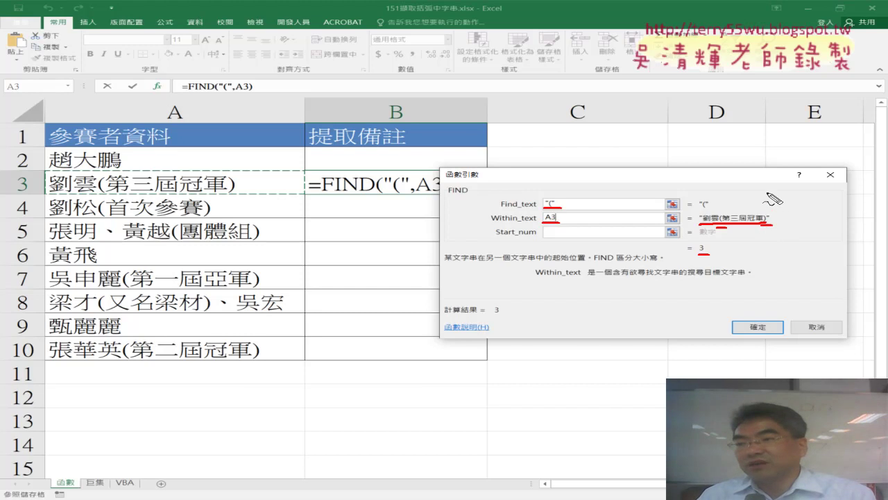
left_click_drag(764, 188, 769, 212)
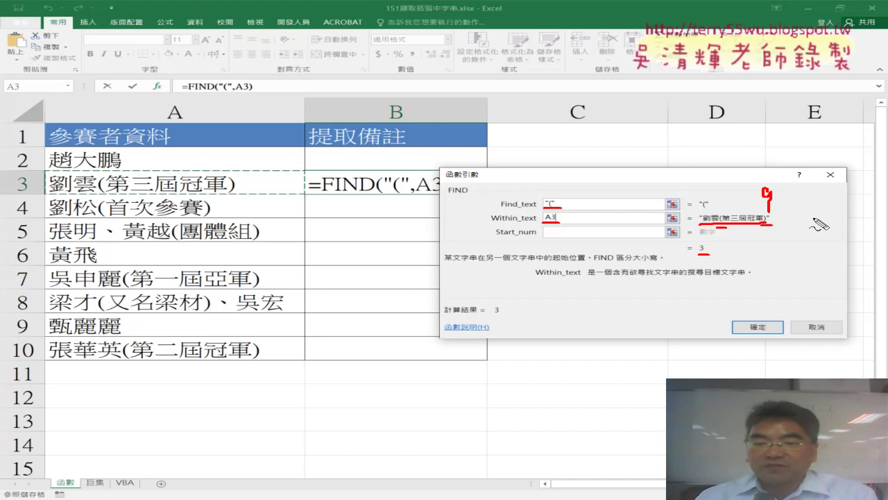
key("Escape")
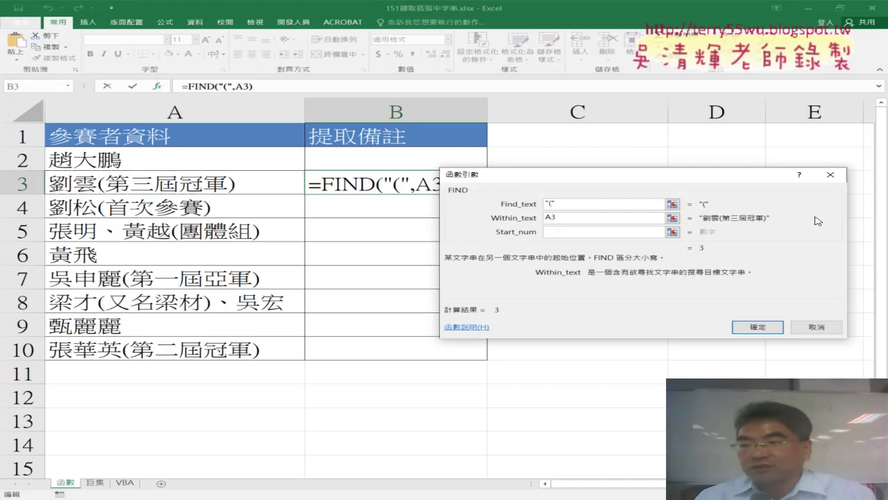
Commit =FIND("(",A3) in B3 and select that expression in the formula bar.
left_click(758, 326)
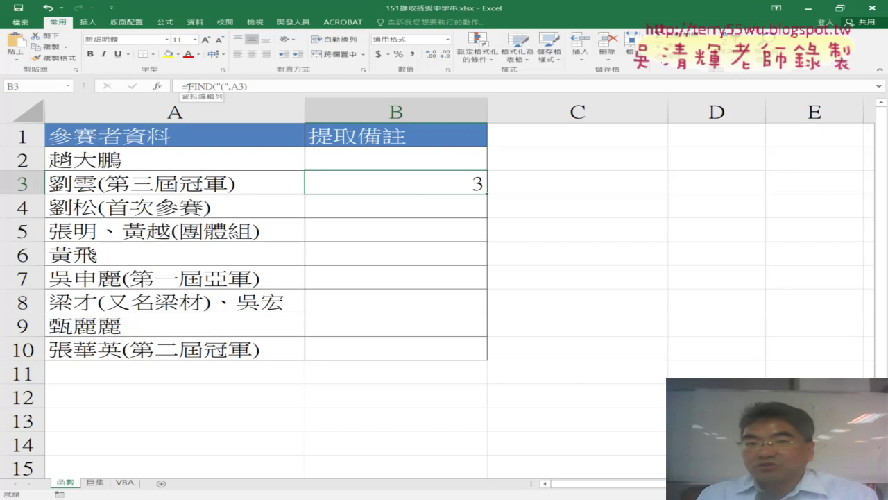
left_click_drag(189, 87, 258, 86)
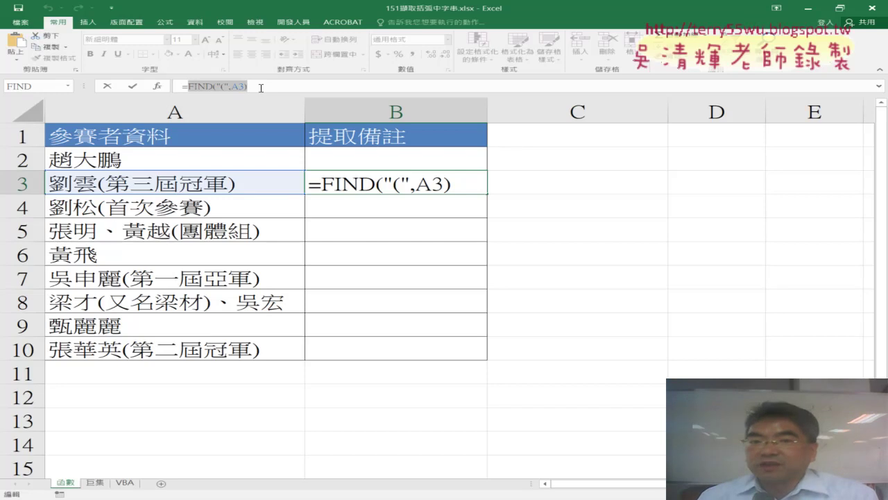
Cut the FIND expression from B3 and insert an empty MID function in its place.
right_click(236, 84)
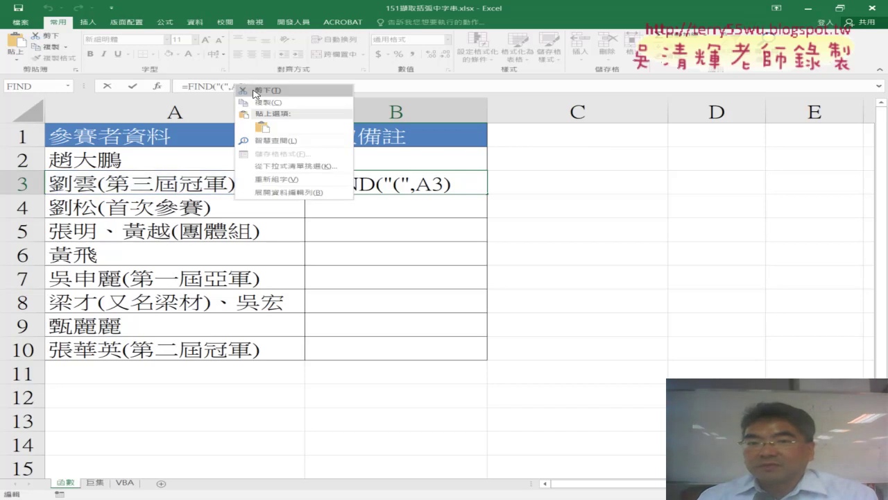
left_click(256, 90)
left_click(158, 86)
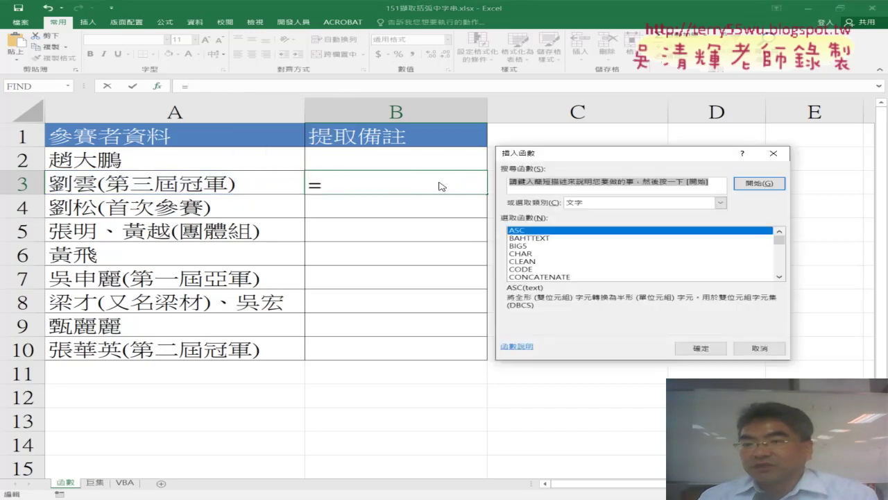
left_click(779, 276)
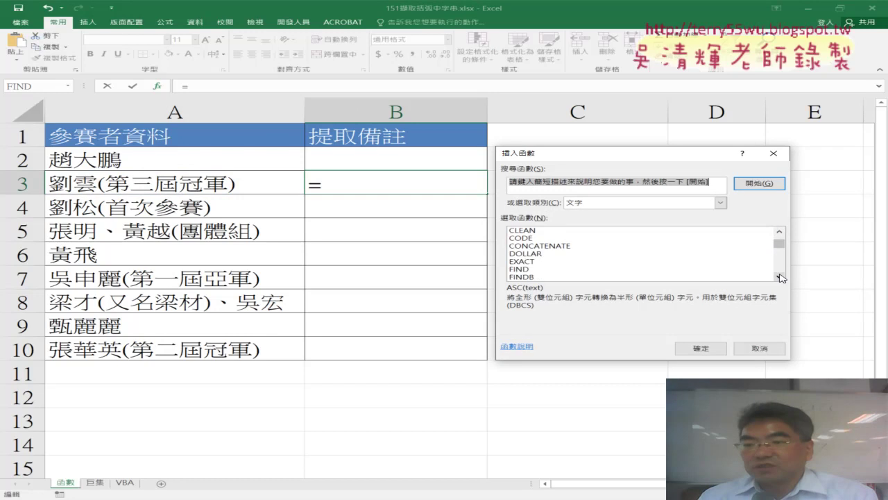
left_click(779, 276)
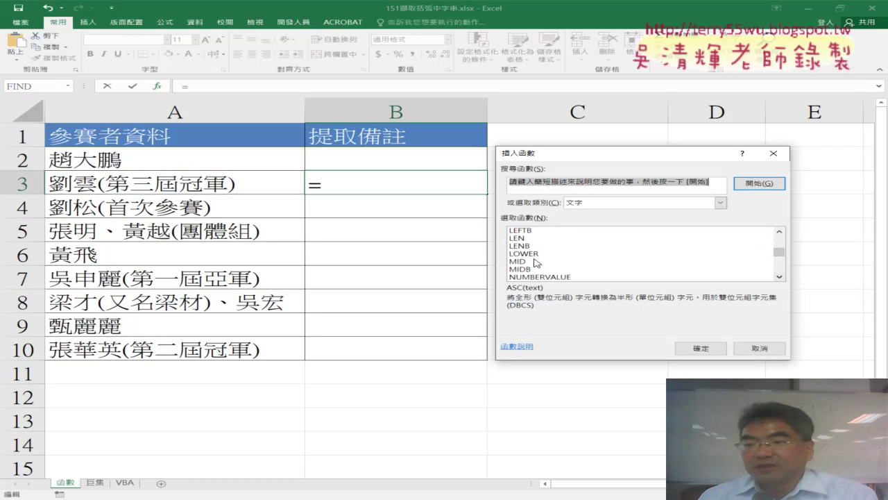
left_click(537, 262)
left_click(702, 349)
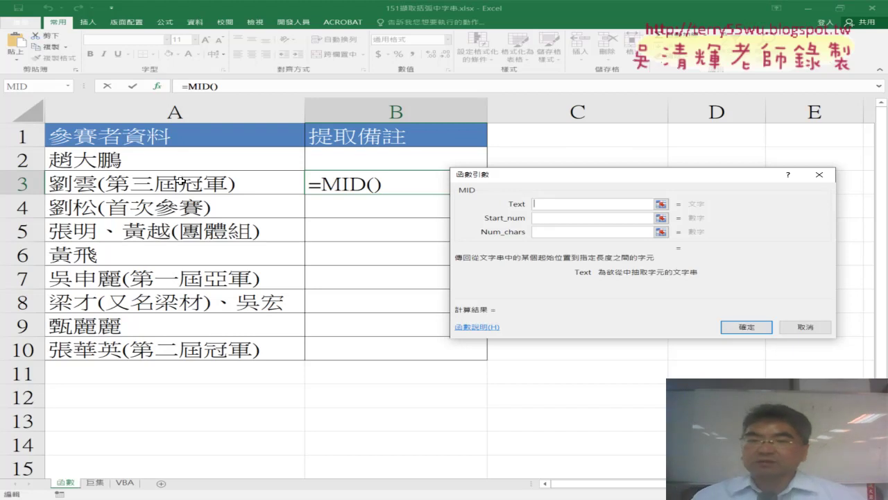
Set MID's Text to A3 and Start_num to the pasted FIND("(",A3)+1.
left_click(183, 184)
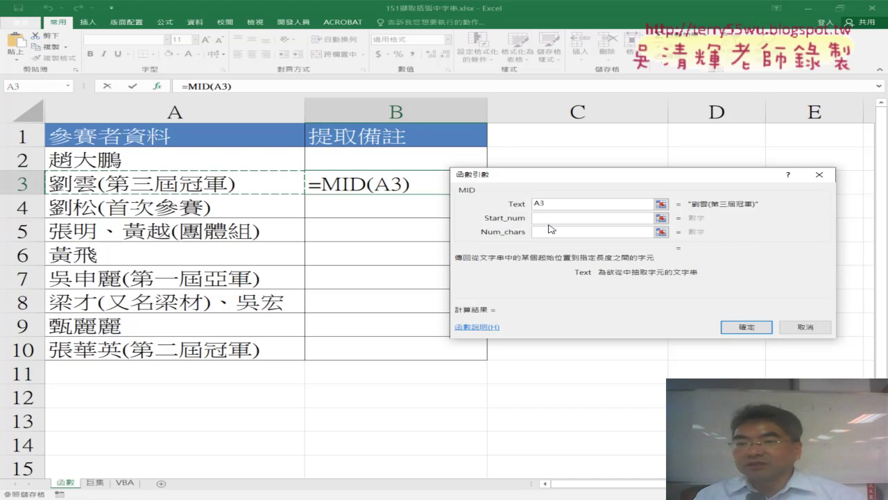
left_click(541, 217)
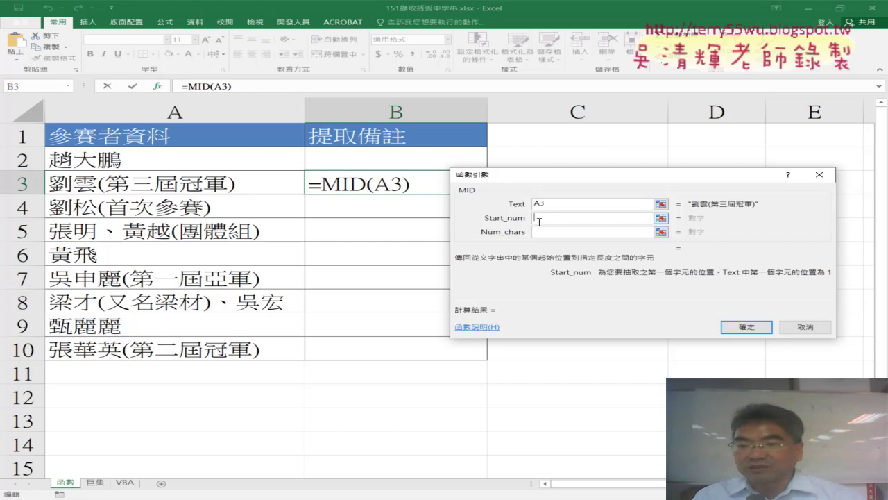
right_click(539, 221)
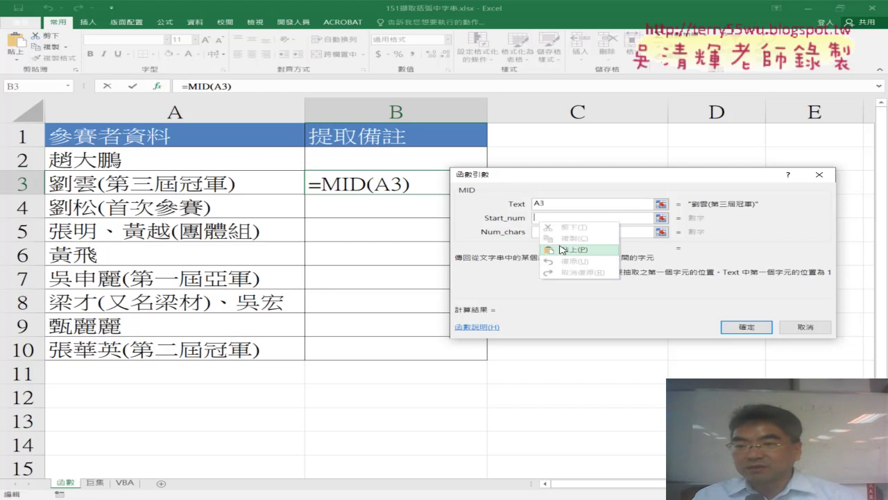
left_click(561, 248)
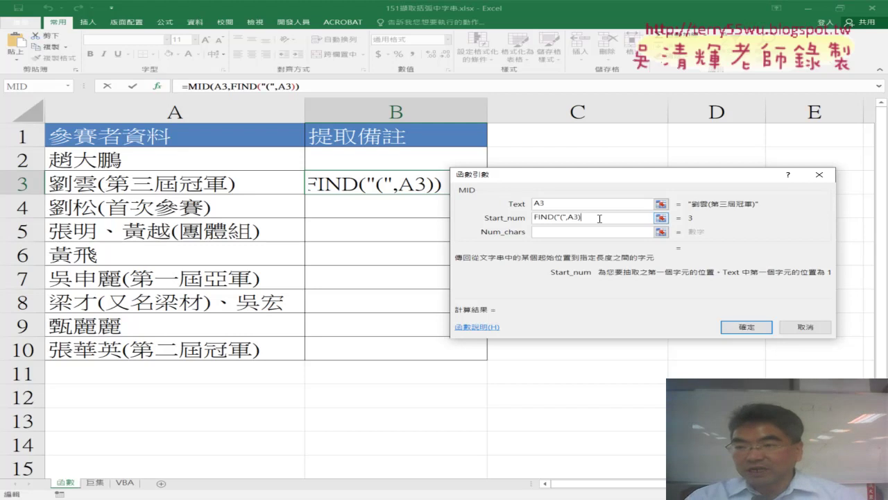
type("+1")
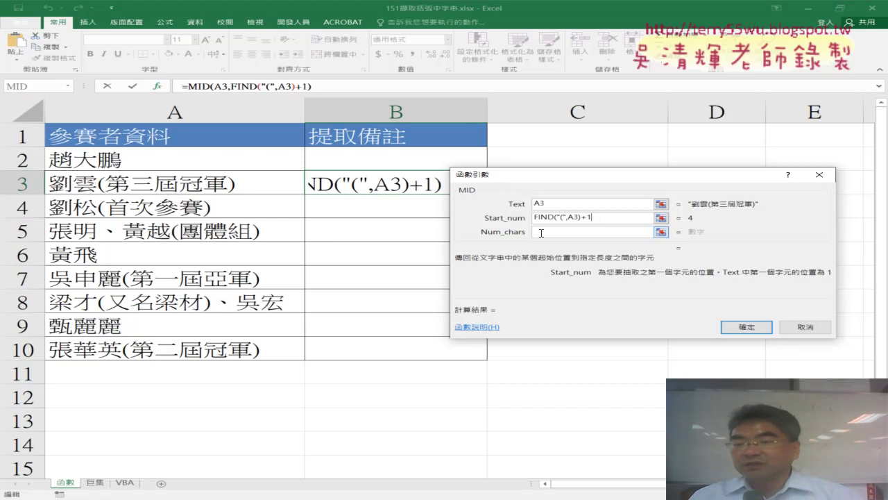
left_click(540, 232)
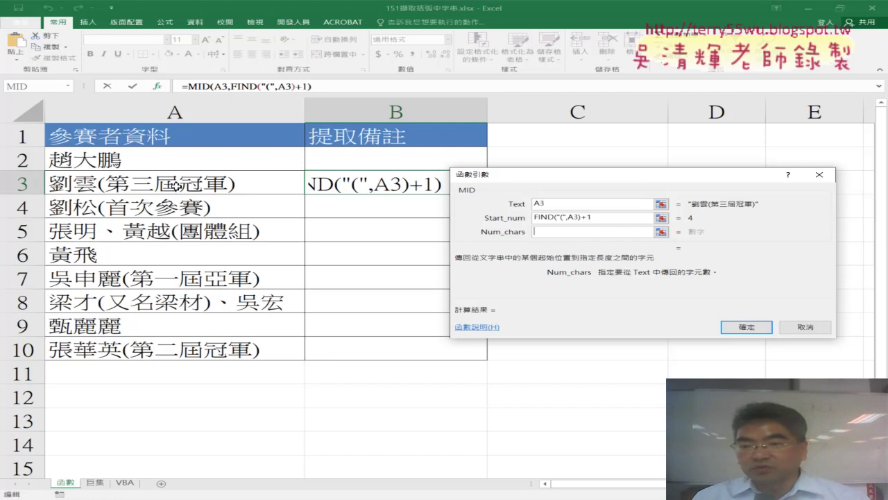
Enter FIND(")",A3)-FIND("(",A3) as MID's Num_chars.
type("5")
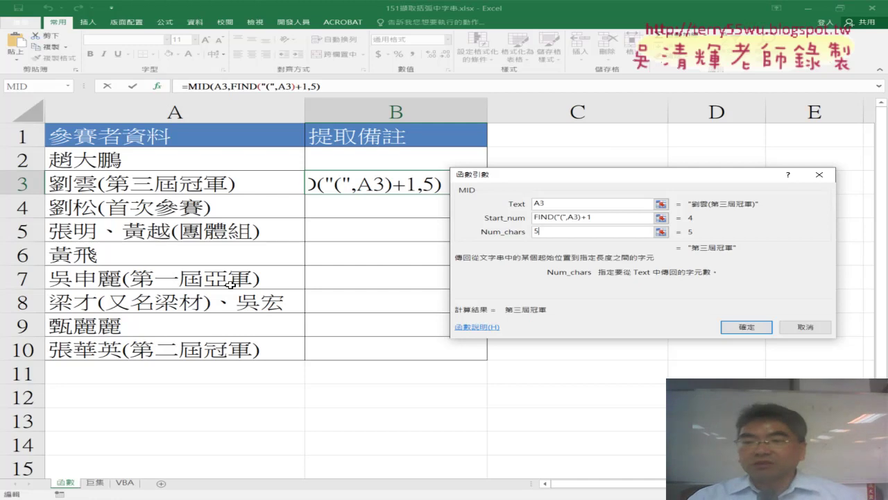
key("BackSpace")
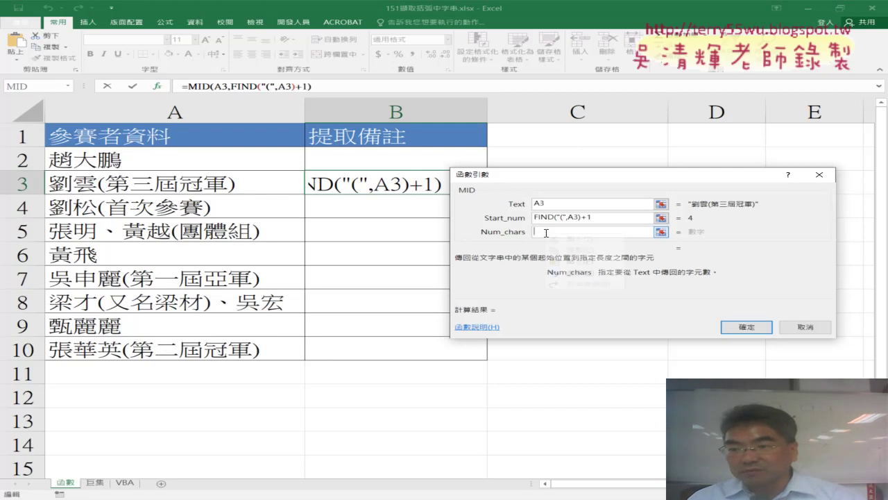
type("FIND(\"(\",A3)")
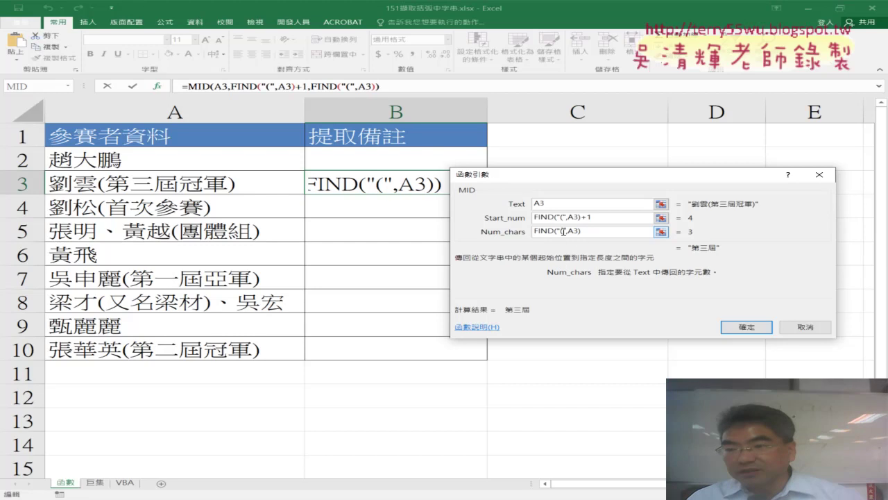
left_click(561, 231)
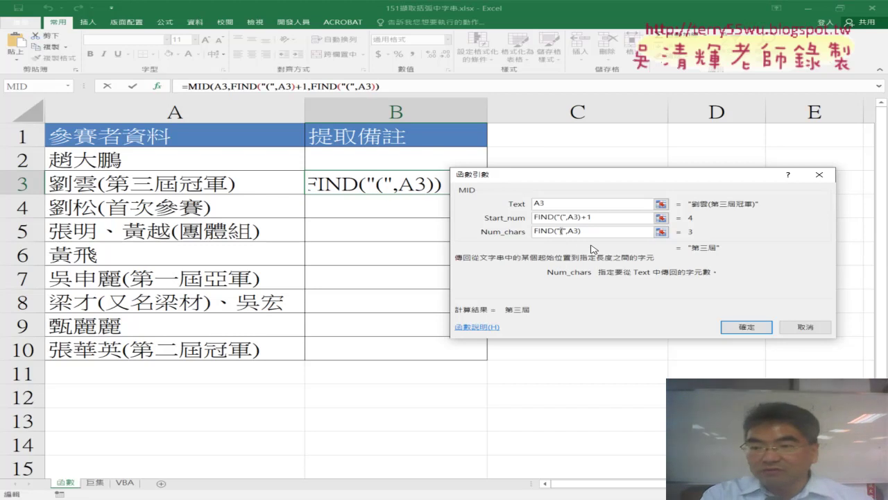
type(")")
key("BackSpace")
type(")")
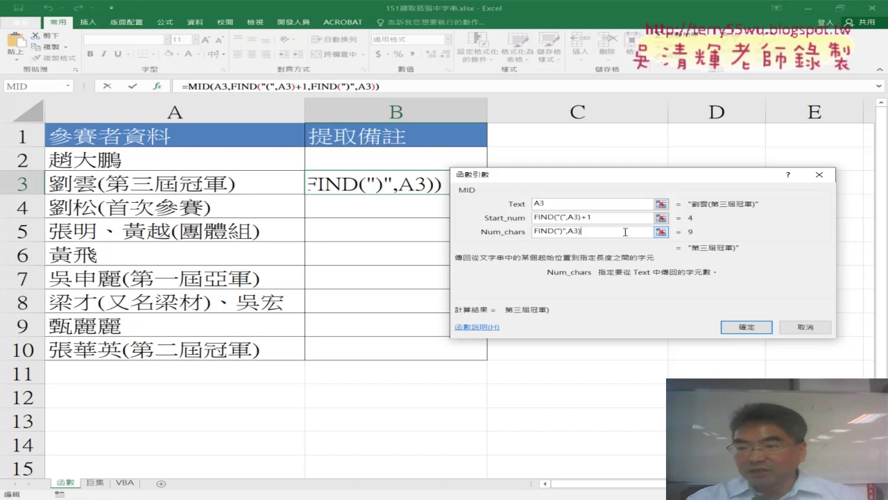
type("-")
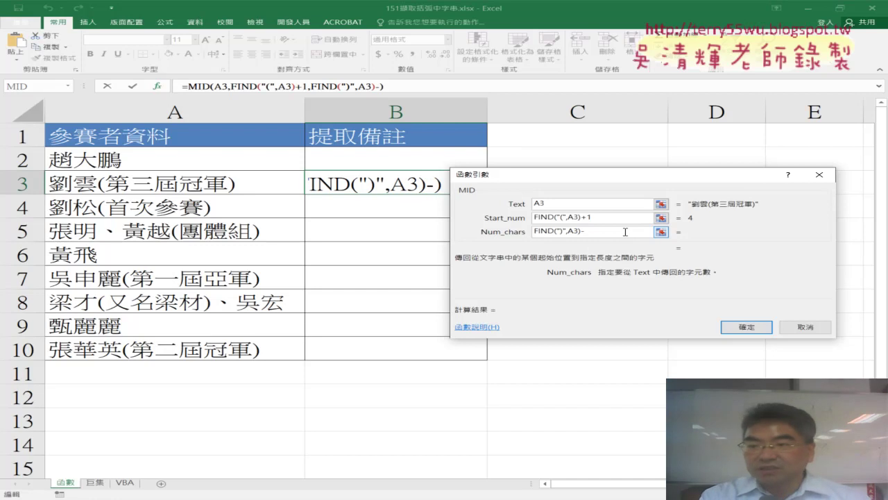
key("ctrl+v")
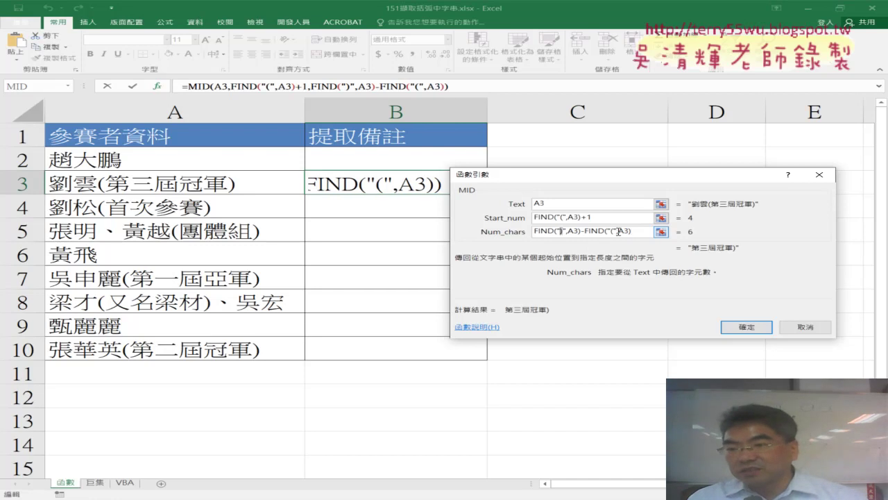
Append -1 to the length and confirm the MID formula, returning 第三屆冠軍.
left_click_drag(584, 232, 638, 232)
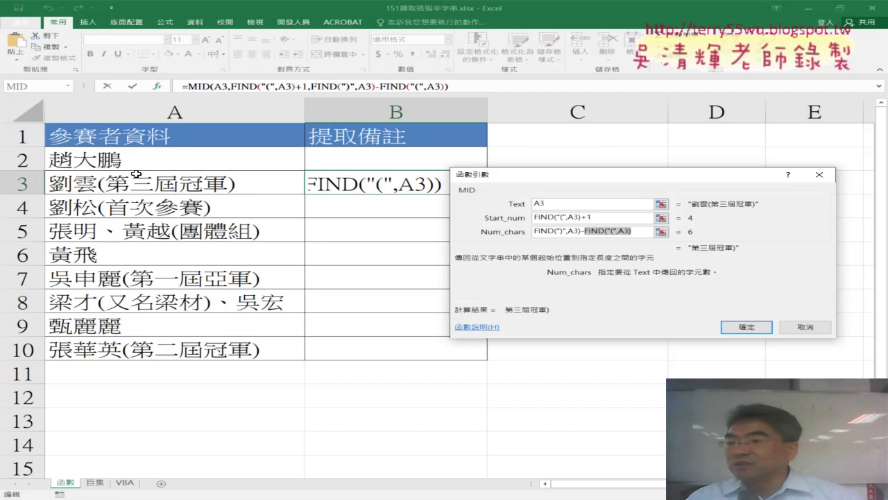
left_click(644, 232)
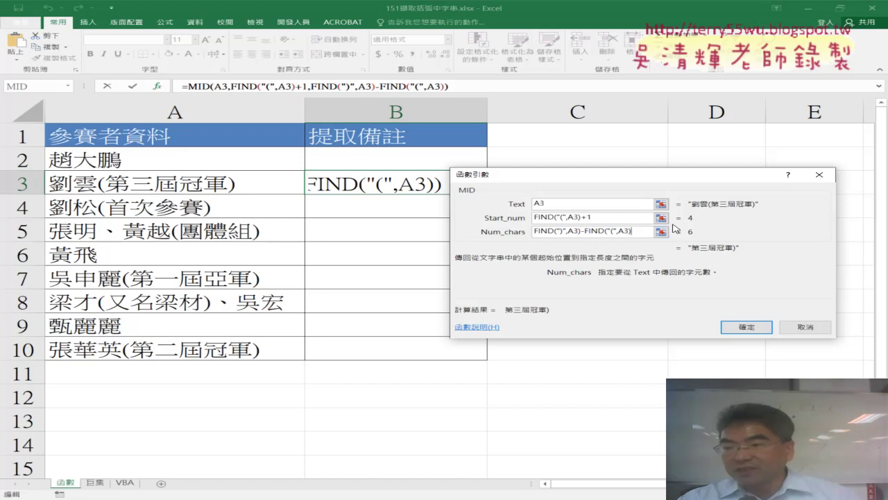
type("-1")
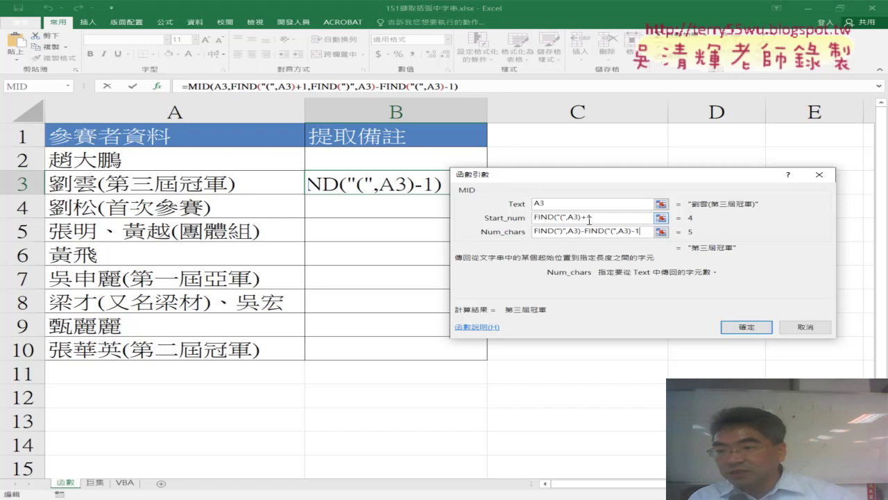
left_click_drag(580, 217, 534, 217)
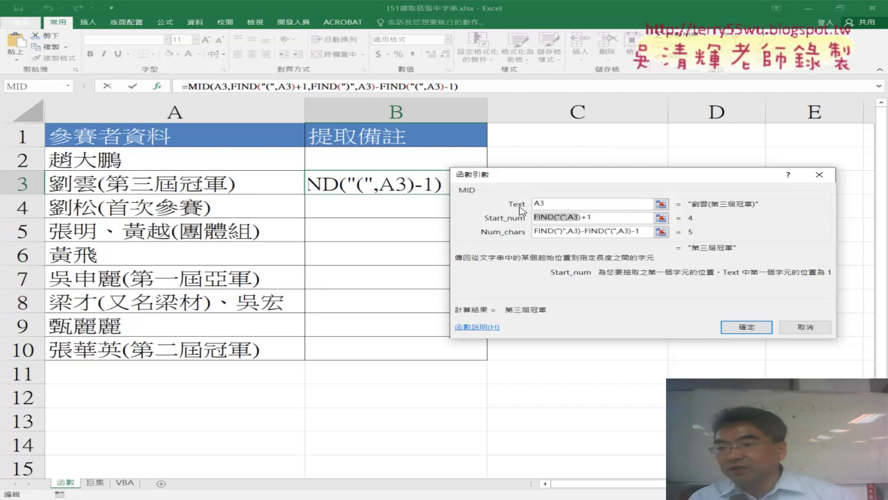
mouse_move(581, 232)
left_mouse_down()
mouse_move(534, 232)
mouse_move(633, 232)
left_mouse_up()
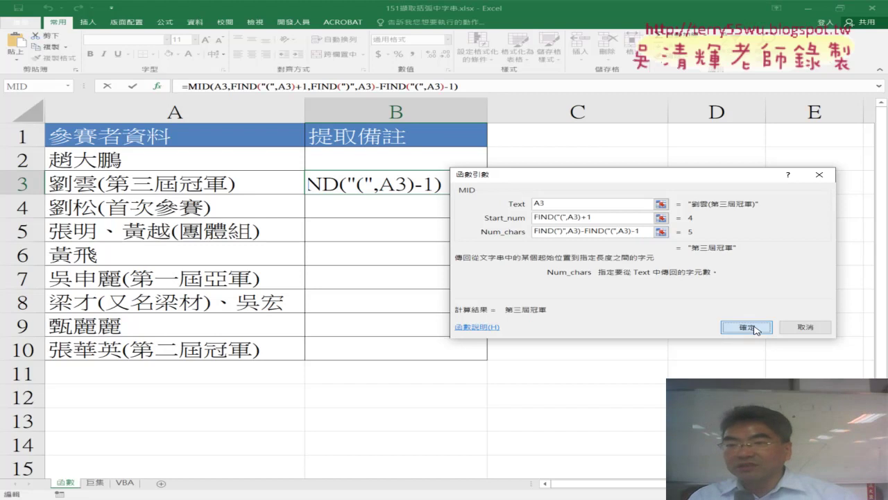
left_click(726, 324)
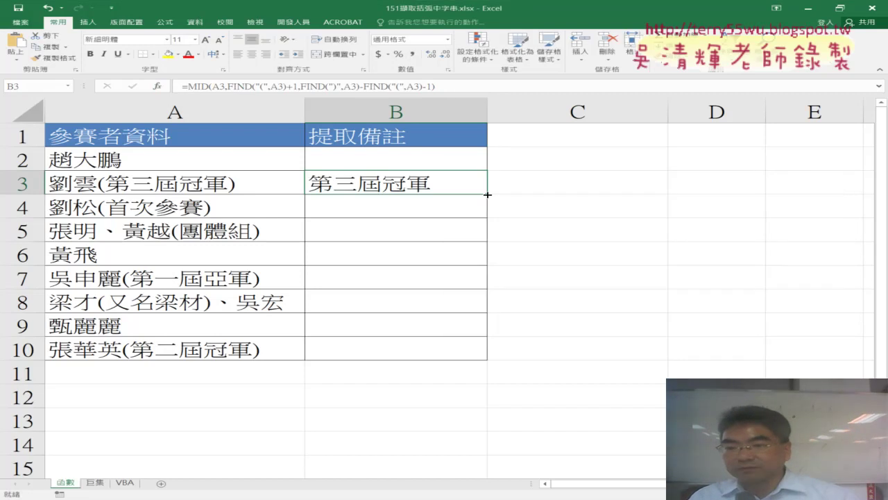
Fill B3's MID formula down to B10 and up into B2, where it shows #VALUE!
left_click_drag(488, 195, 473, 359)
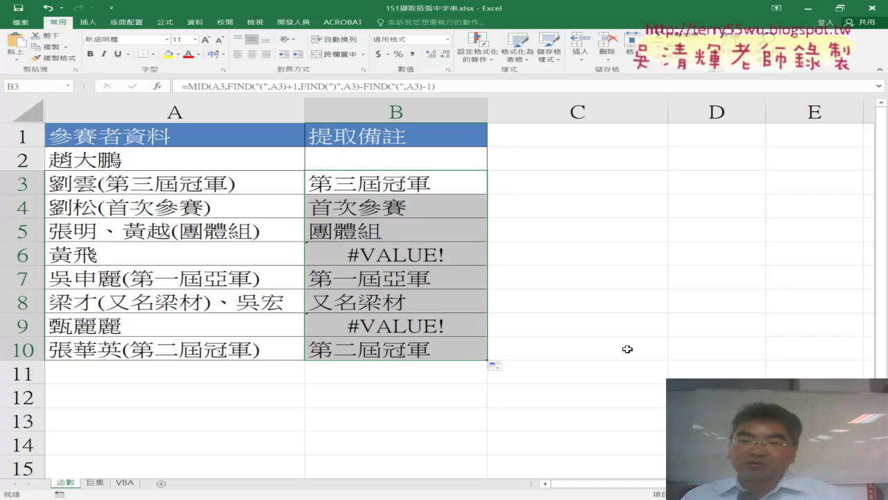
left_click(417, 189)
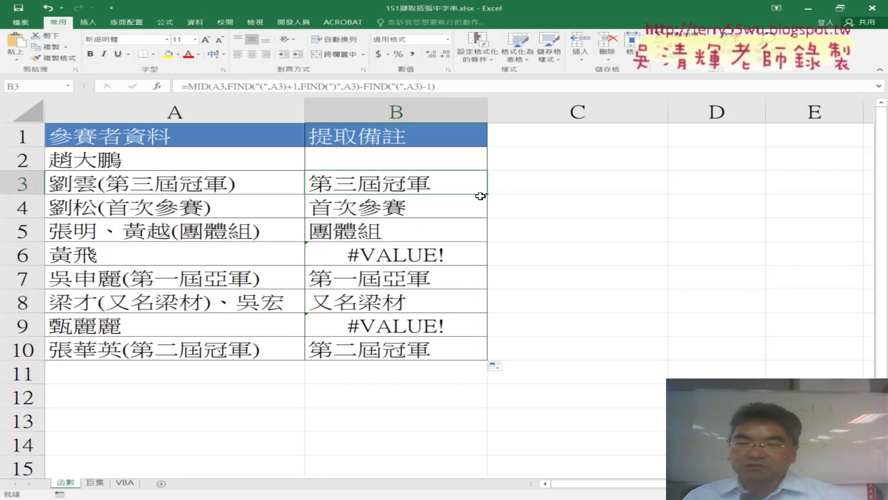
key("Delete")
left_click(485, 159)
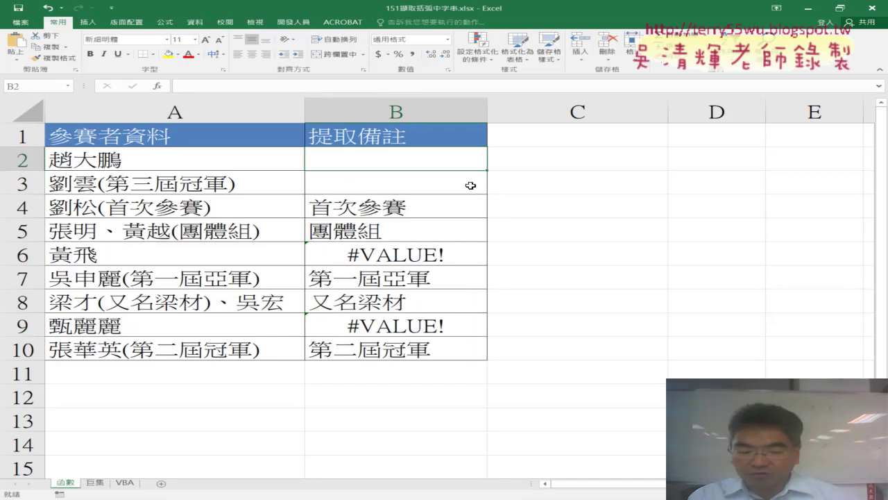
left_click(470, 185)
key("ctrl+z")
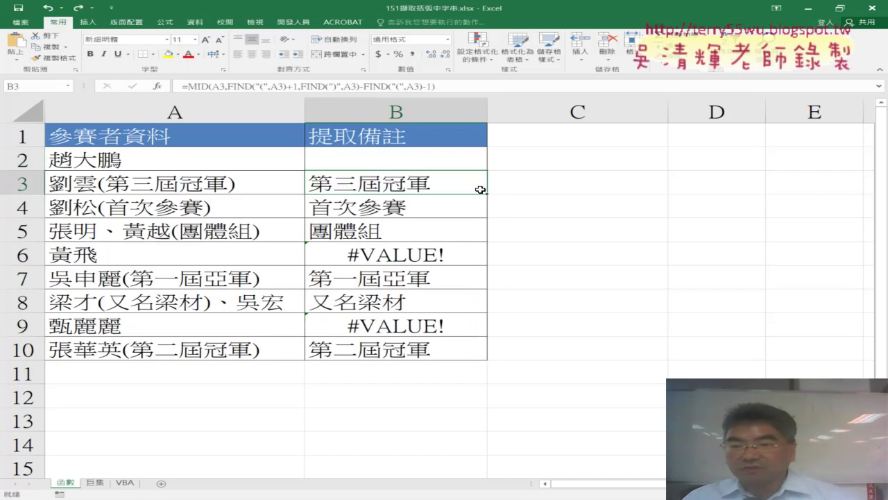
left_click_drag(487, 195, 489, 151)
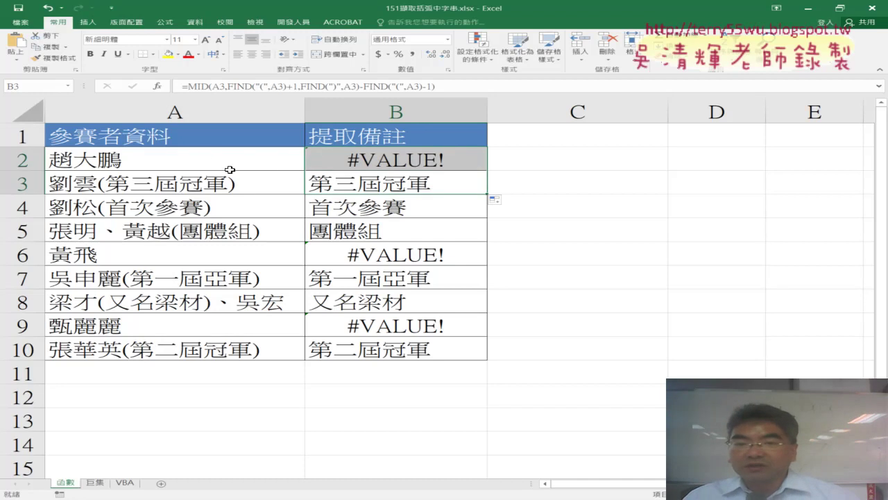
left_click(385, 161)
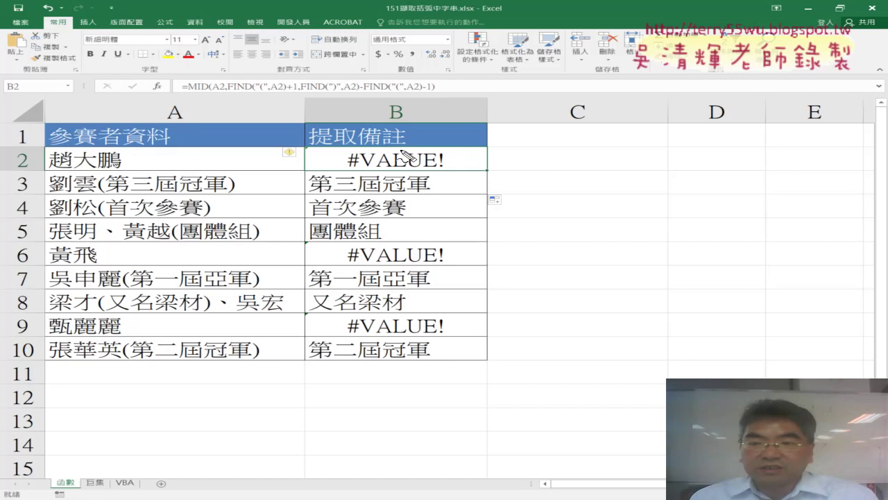
mouse_move(497, 155)
left_mouse_down()
mouse_move(531, 154)
mouse_move(510, 166)
mouse_move(522, 166)
left_mouse_up()
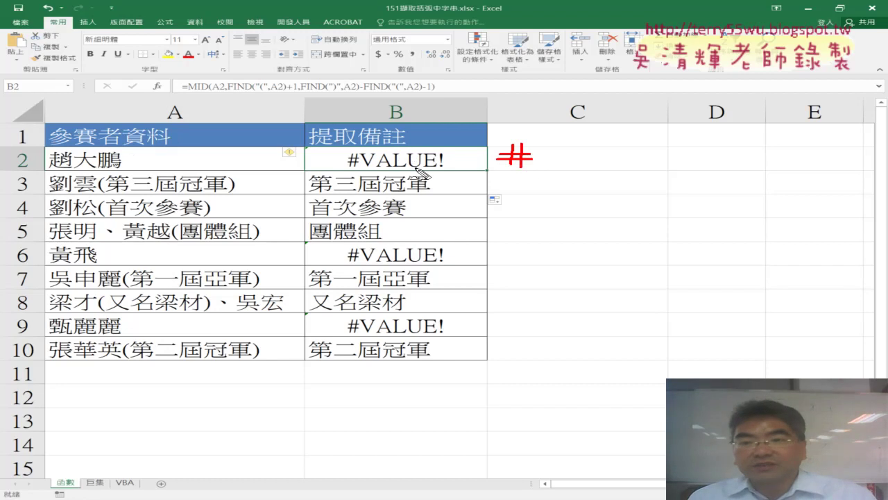
left_click_drag(367, 168, 425, 168)
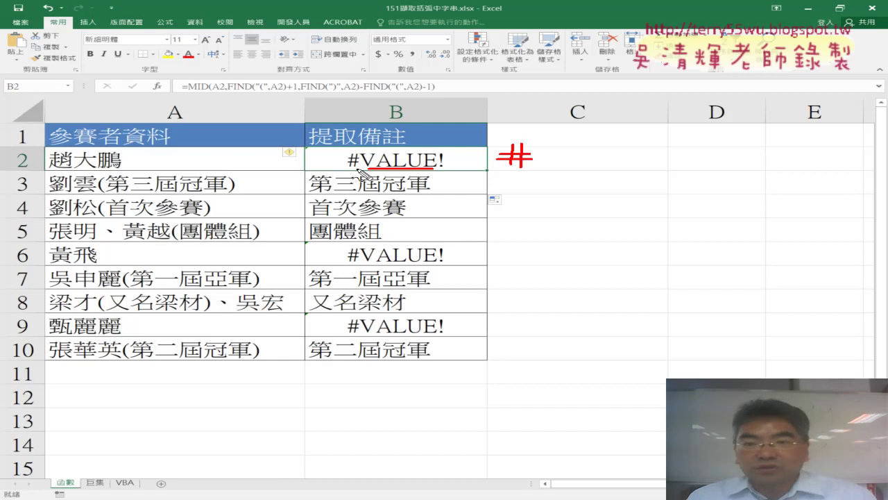
left_click_drag(343, 169, 361, 169)
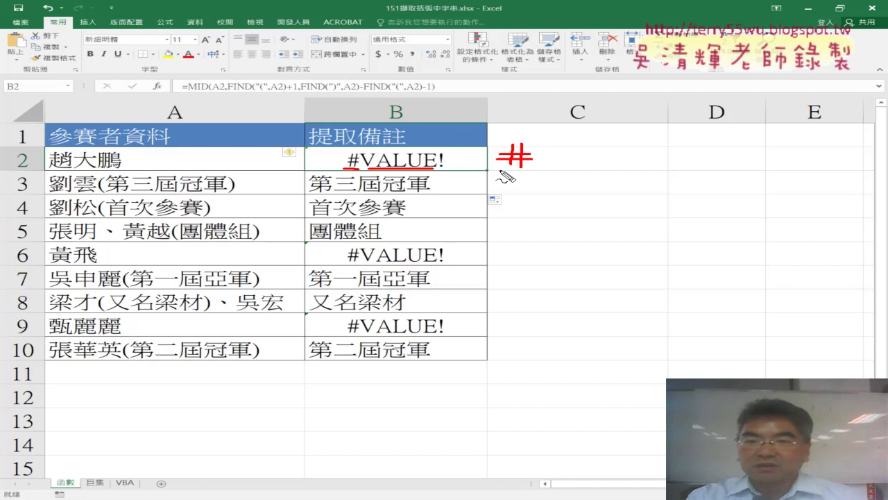
key("Escape")
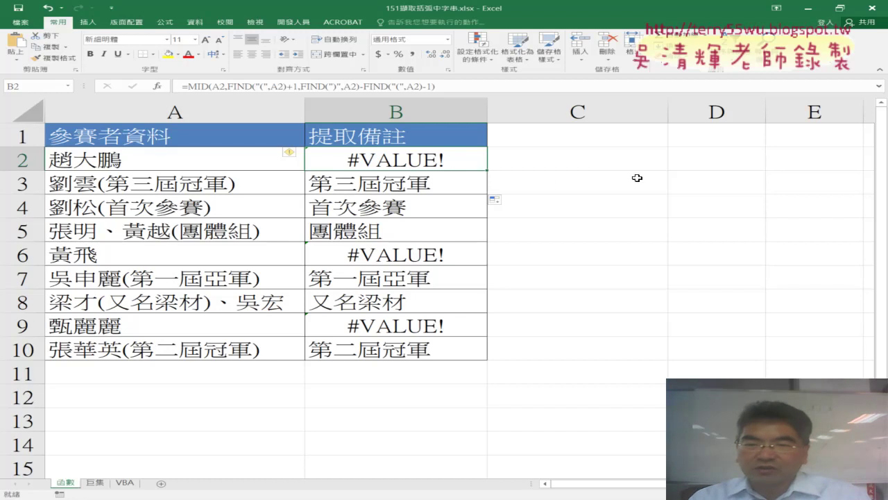
Clear B2 and B6 to preview blanks, undo, then select B2's whole MID expression.
key("Delete")
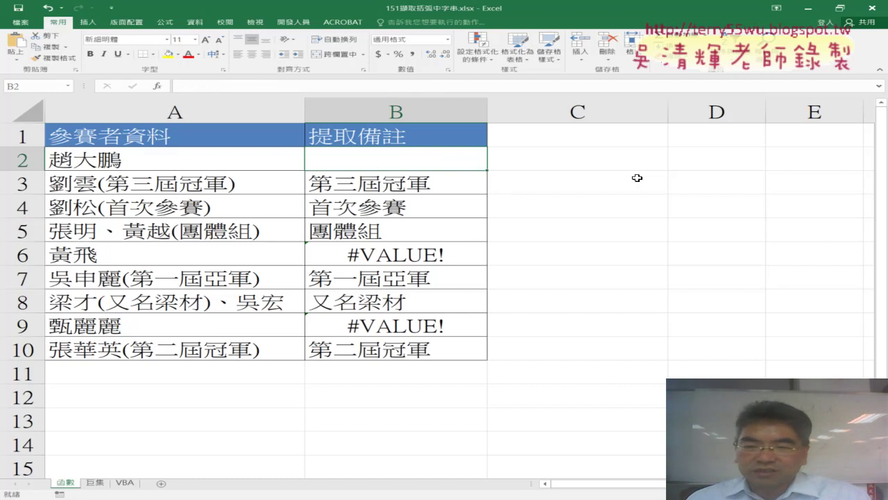
left_click(459, 252)
key("Delete")
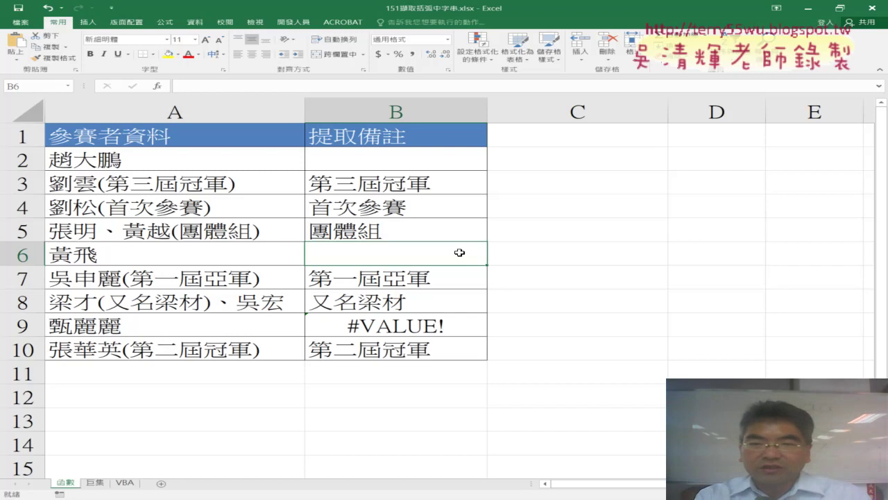
key("ctrl+z")
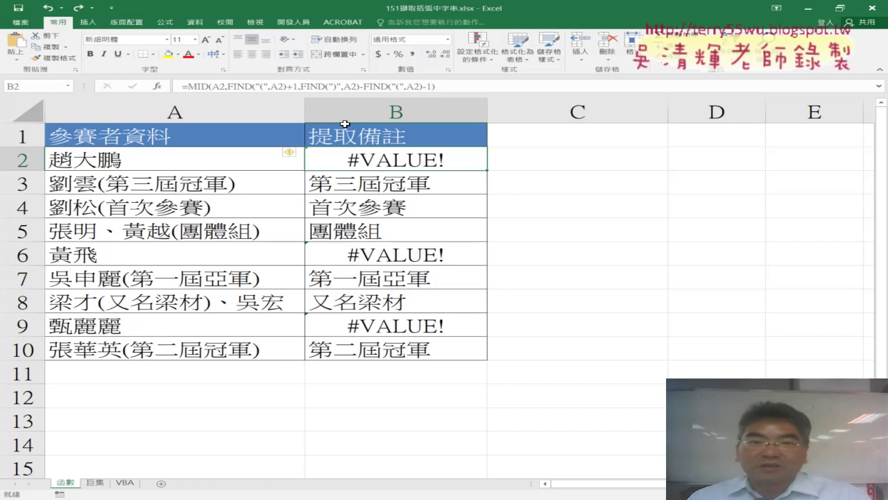
left_click_drag(189, 87, 465, 91)
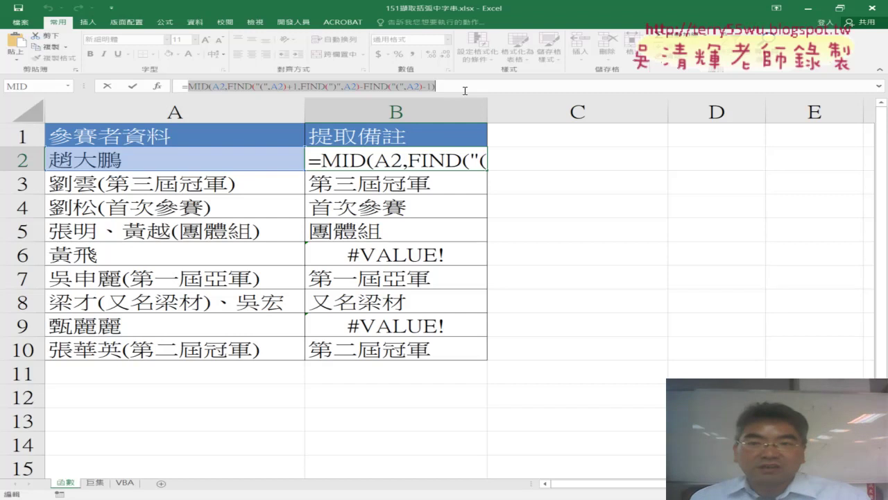
Cut the MID expression from B2 and insert an empty IFERROR function from the Logical category.
right_click(390, 86)
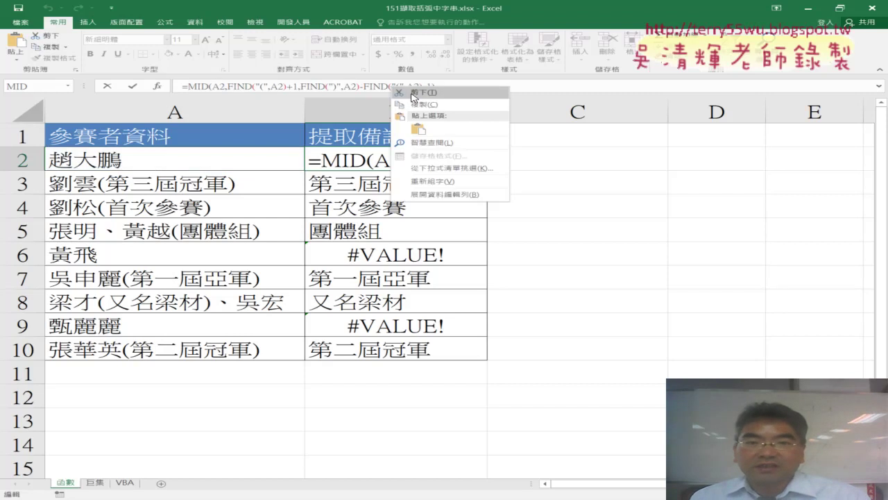
left_click(412, 92)
left_click(158, 86)
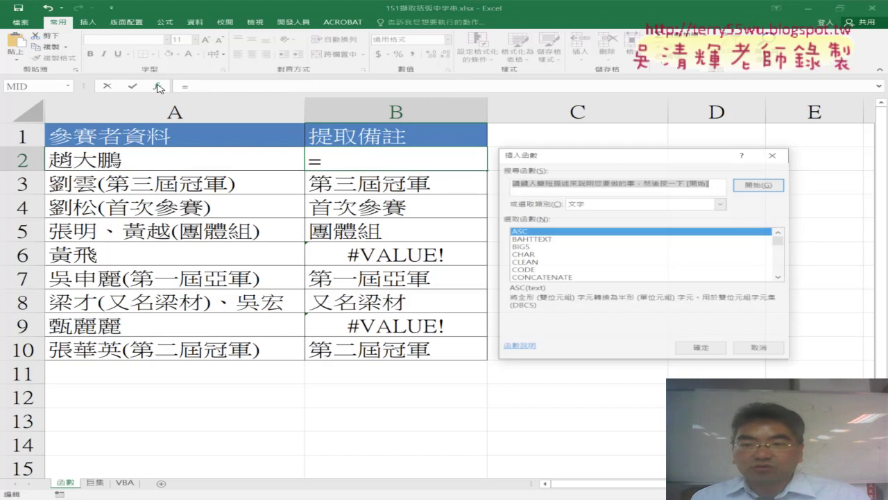
left_click(603, 204)
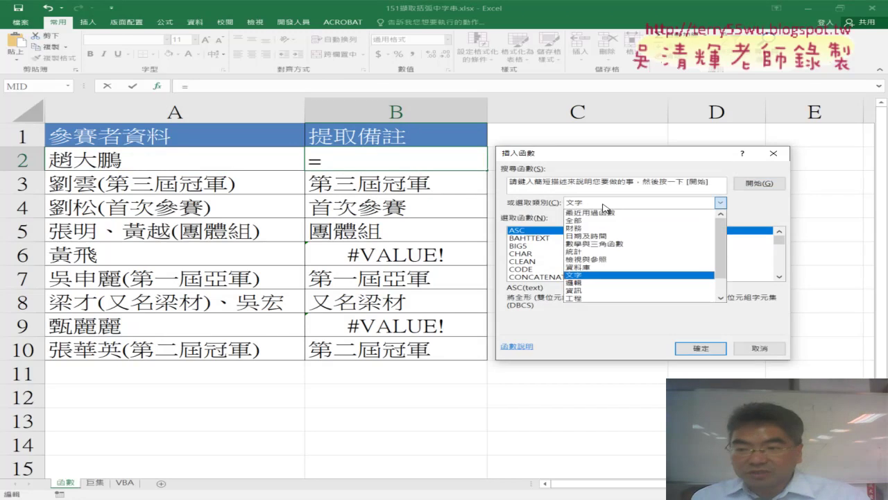
left_click(602, 289)
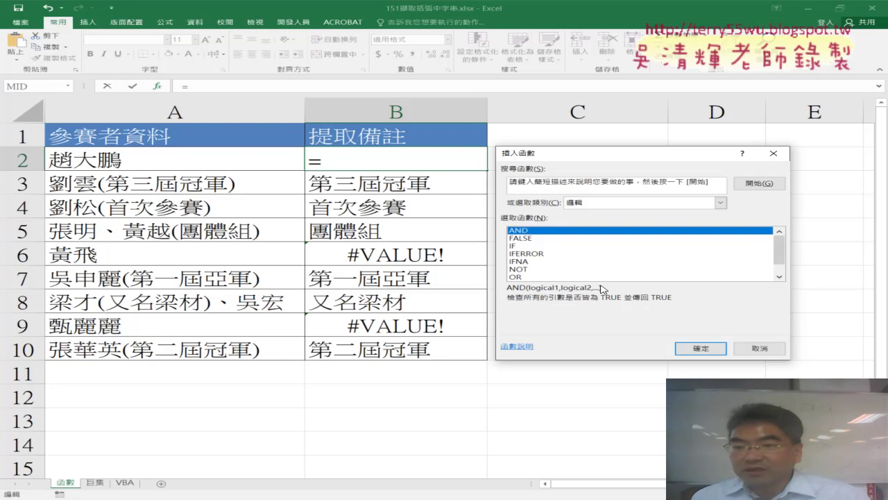
left_click(521, 254)
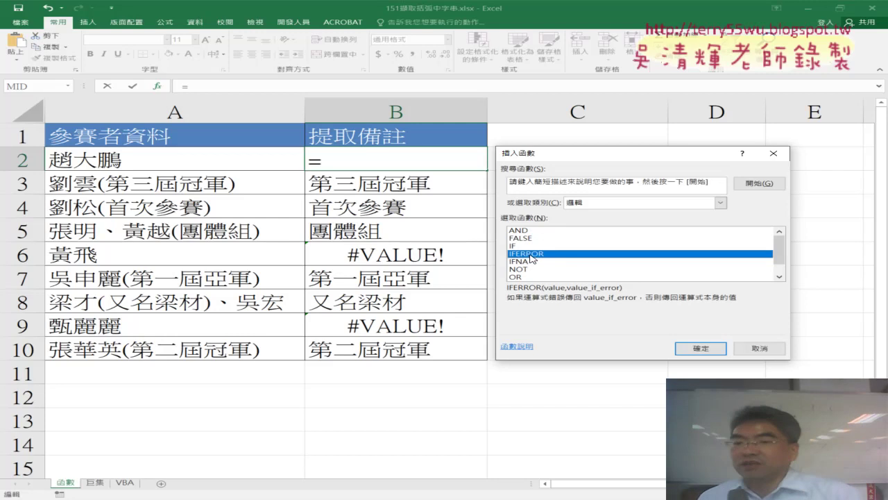
left_click(699, 349)
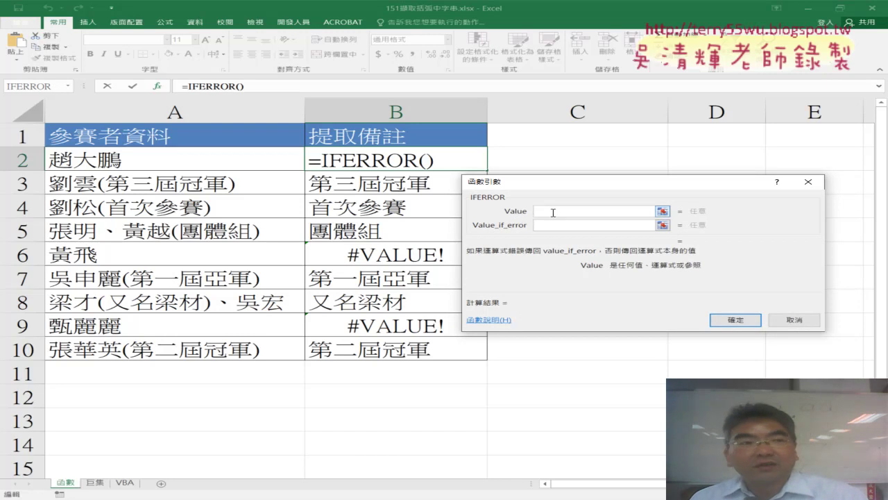
Paste the MID expression as IFERROR's Value, set Value_if_error to "", and commit B2.
right_click(553, 212)
left_click(577, 241)
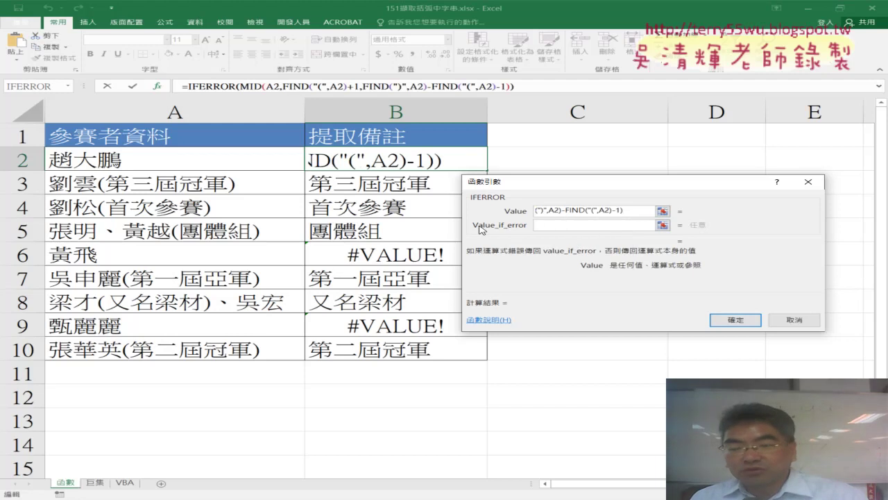
left_click(565, 226)
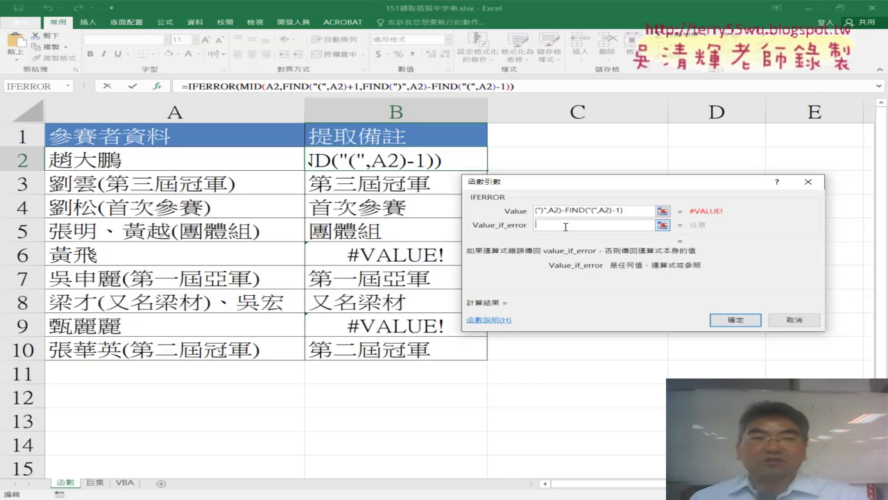
type("\"\"")
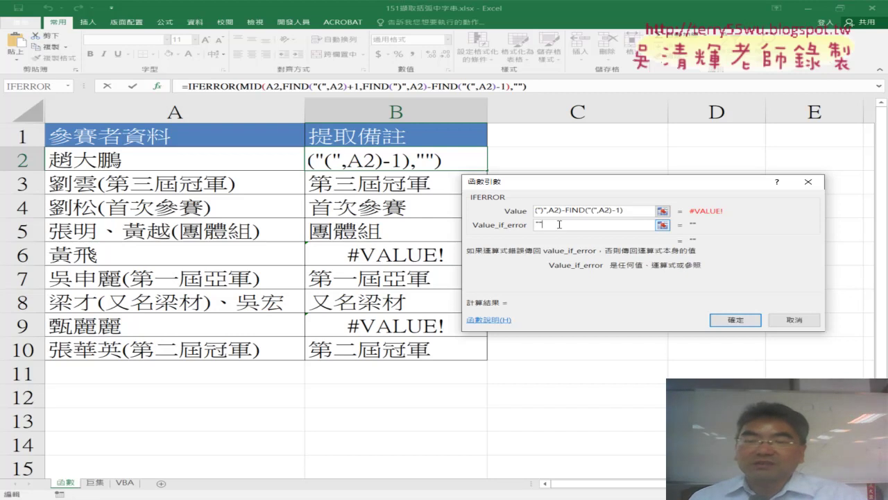
double_click(540, 224)
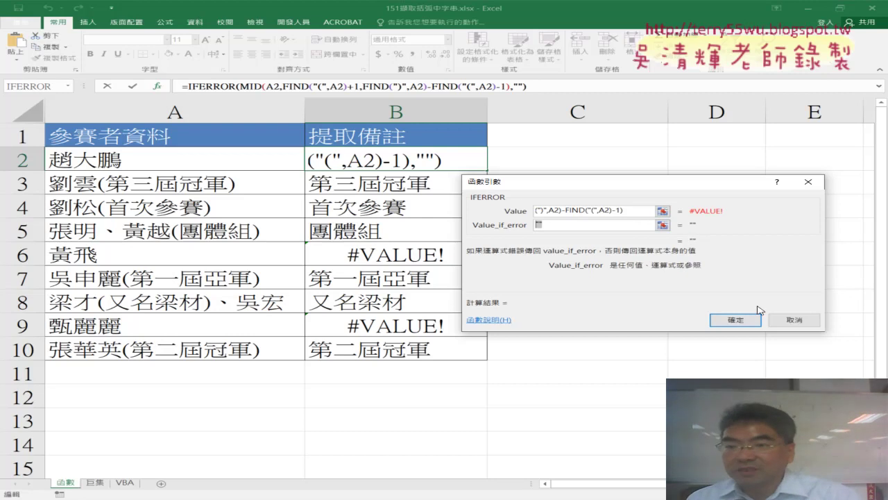
left_click(735, 320)
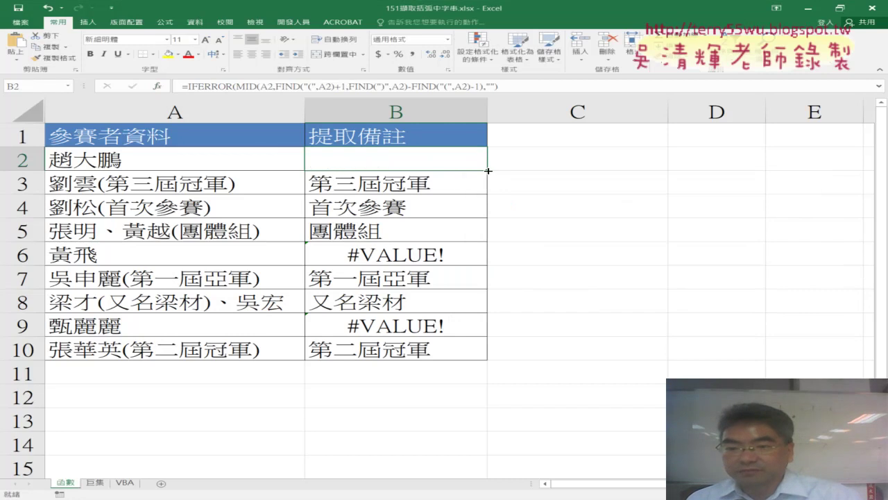
Fill B2's IFERROR formula down to B10, then highlight FIND("(",A3) in B3's formula.
left_click_drag(488, 171, 475, 359)
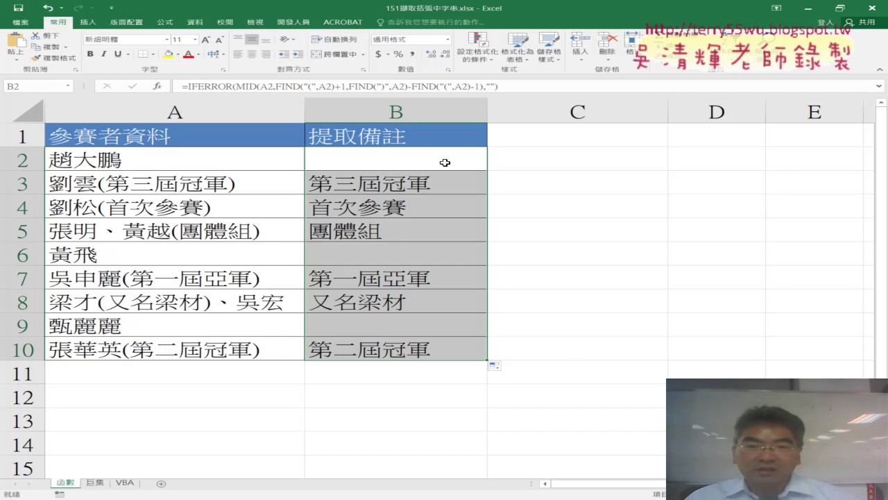
left_click(420, 182)
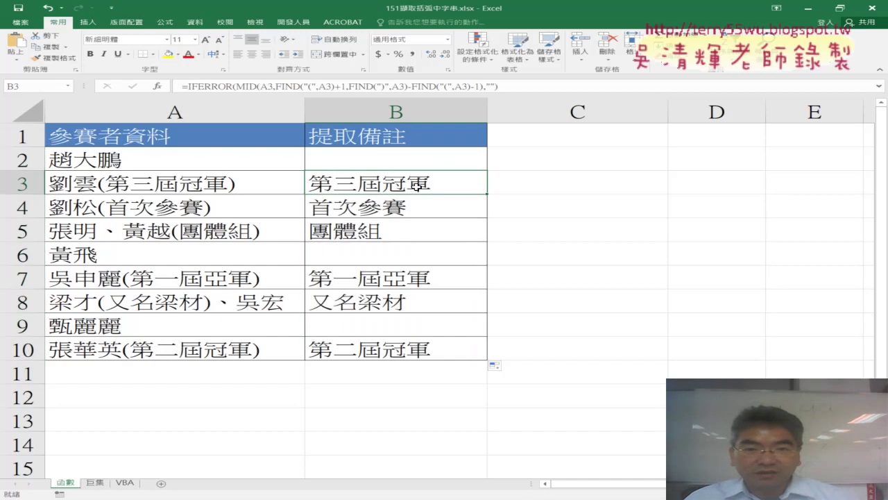
left_click_drag(276, 85, 336, 85)
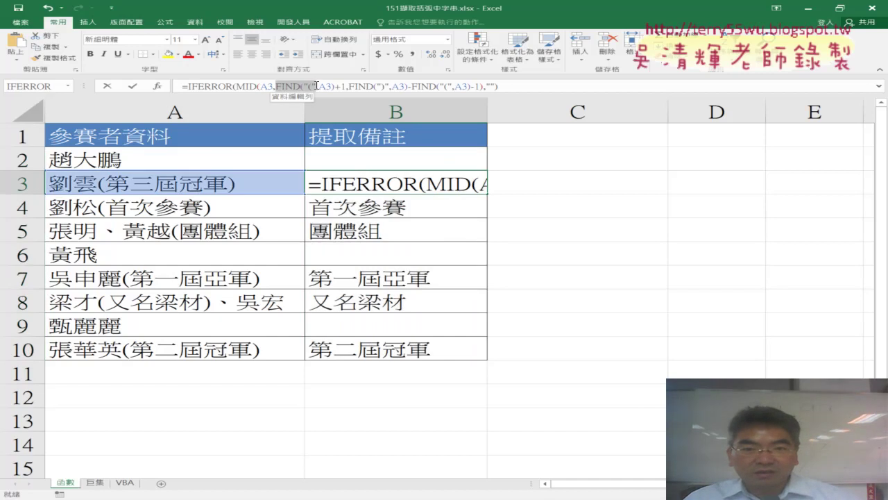